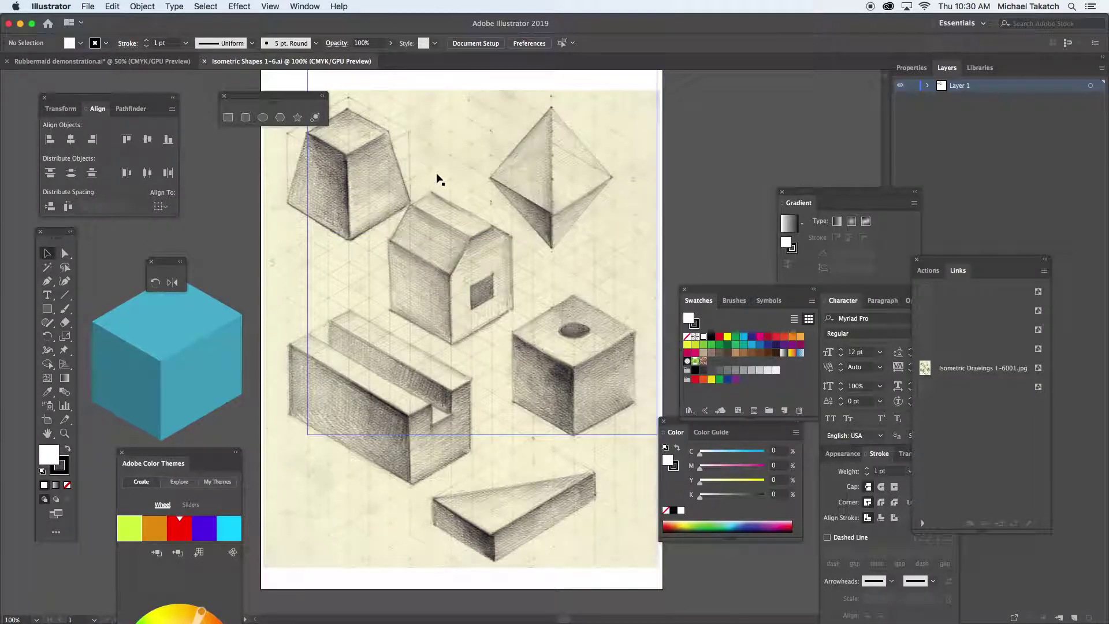
Step: Move the blue sample cube slightly up and to the right
click(190, 356)
drag(192, 359, 198, 349)
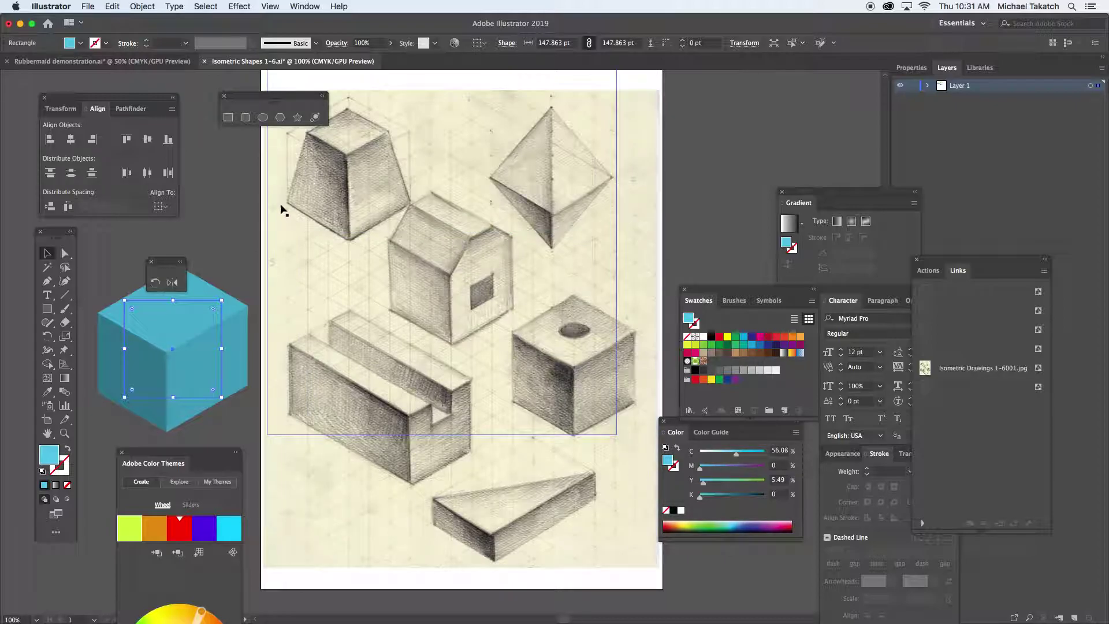
click(257, 198)
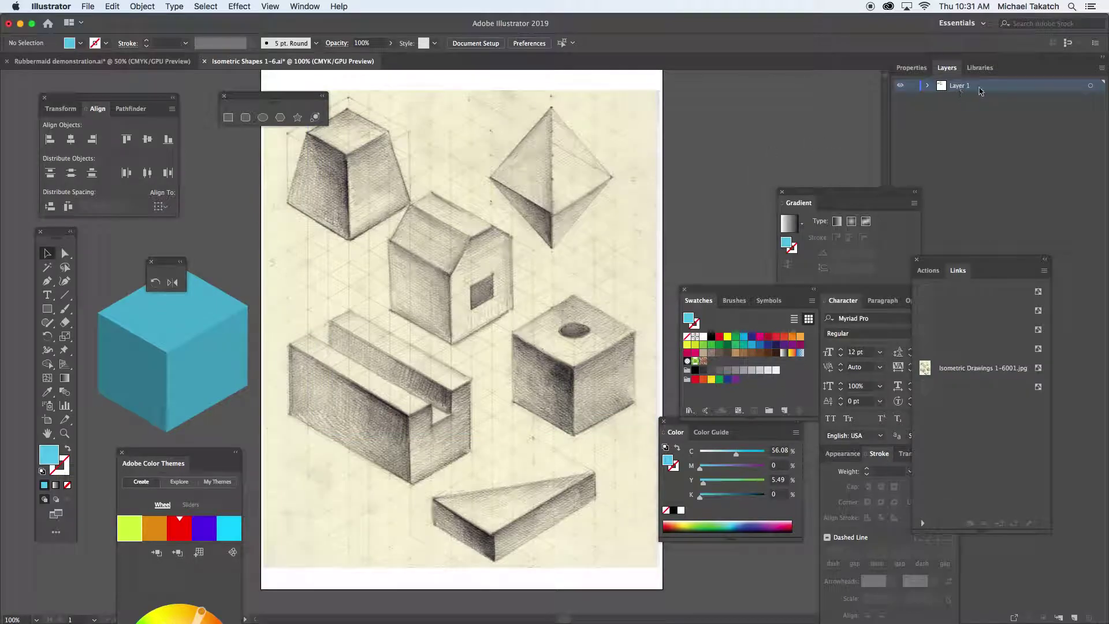
Step: Lock Layer 1, add a new Layer 2 above it, and zoom to 150% on the pyramid sketch
click(913, 87)
click(1074, 618)
key(super+equal)
mouse_move(376, 147)
mouse_down()
mouse_move(369, 168)
mouse_move(460, 371)
mouse_up()
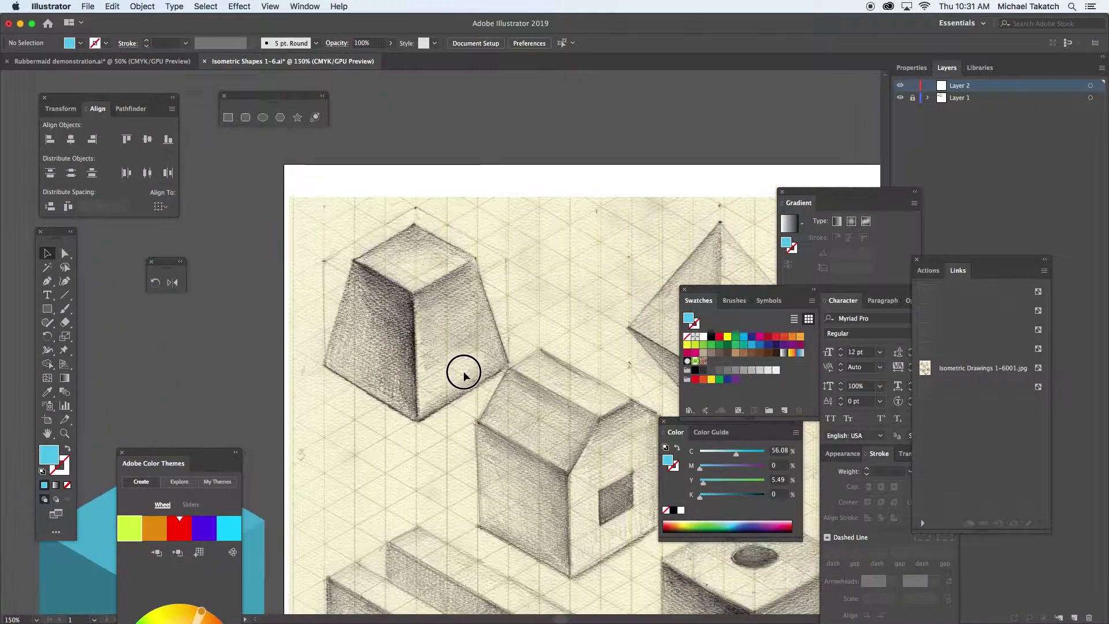
click(47, 282)
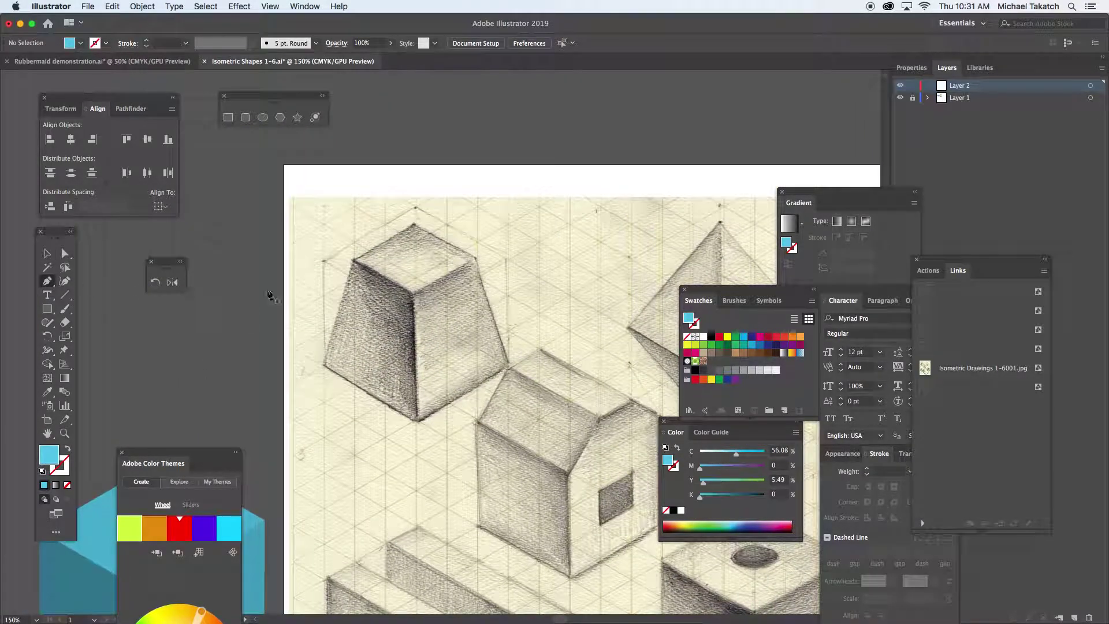
Step: Trace the left face's four corners with the Pen tool as a closed light-blue shape
click(323, 365)
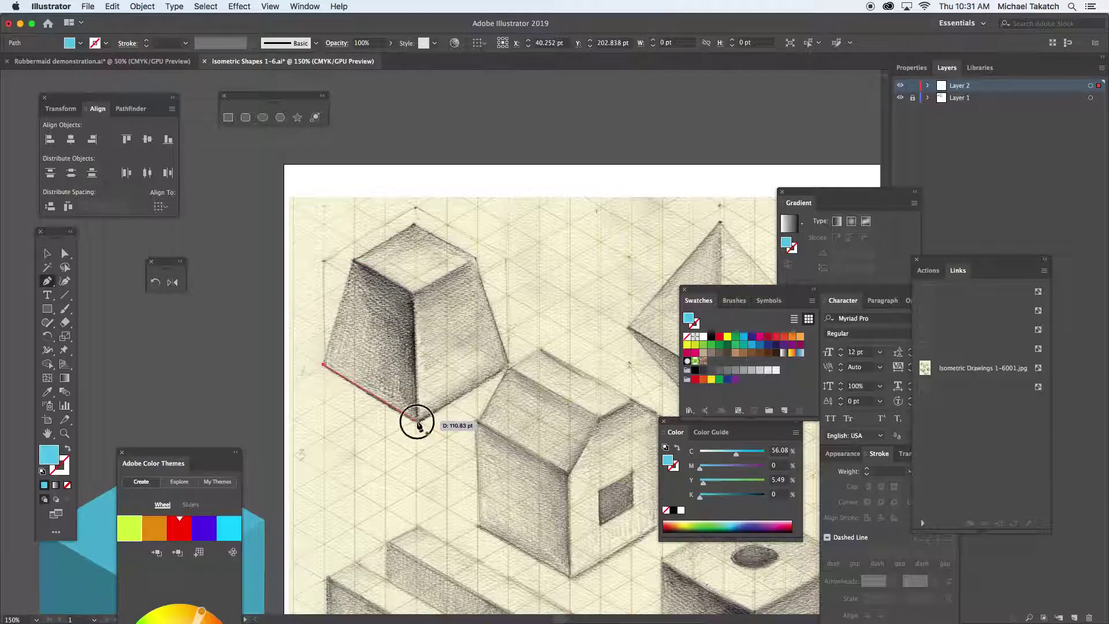
click(417, 422)
click(412, 295)
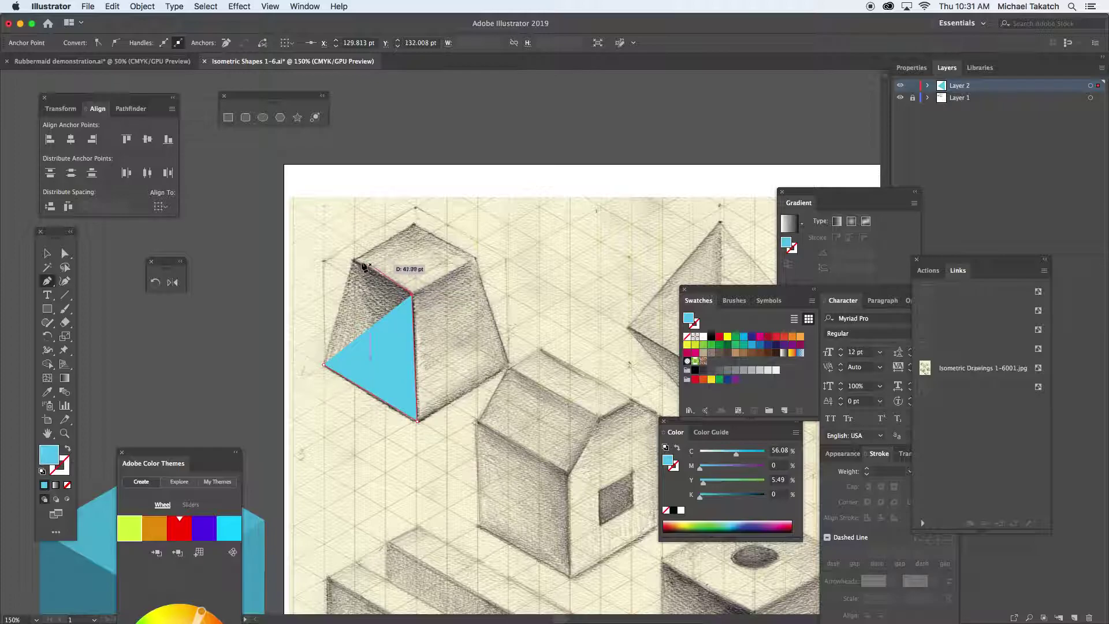
click(353, 259)
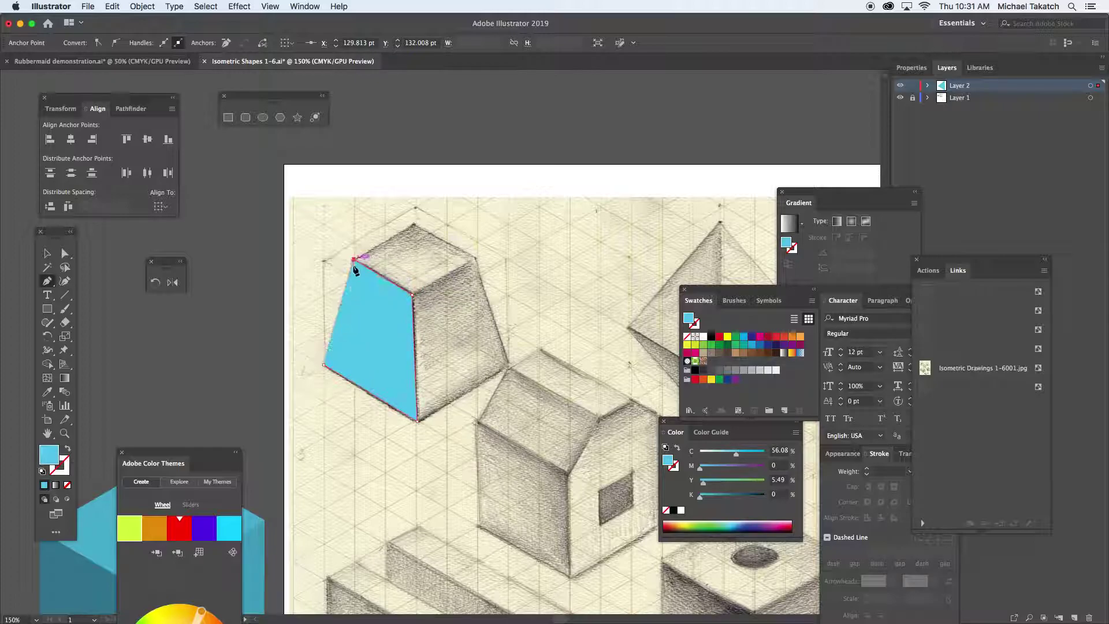
click(323, 365)
super+click(299, 280)
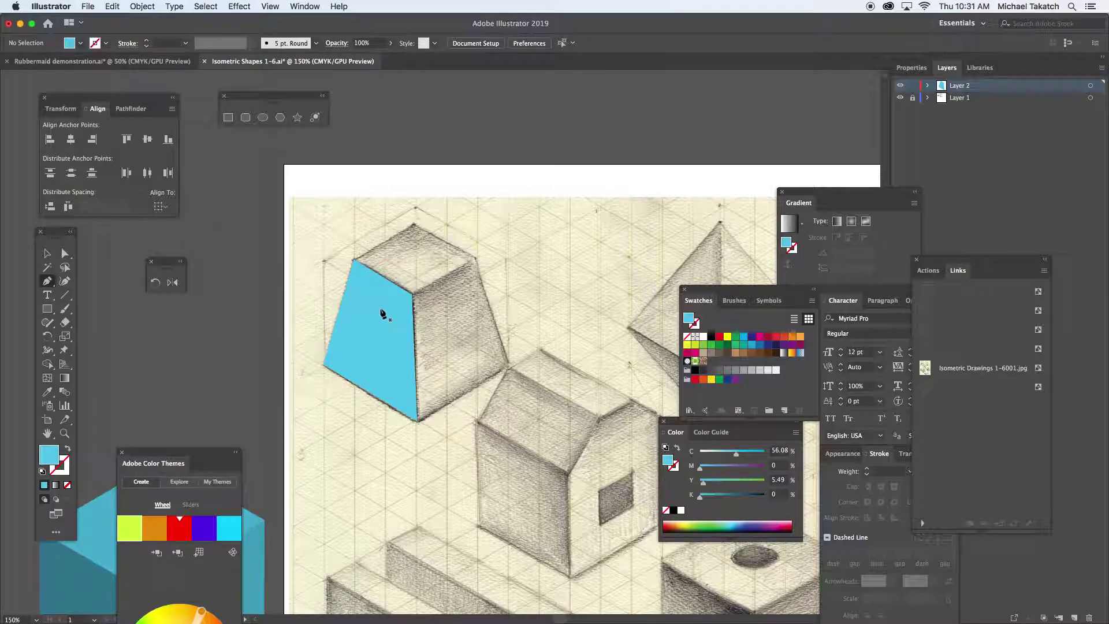
Step: At 200% zoom, trace the right face's four corners as a closed shape, undoing a trial dark fill
key(super+equal)
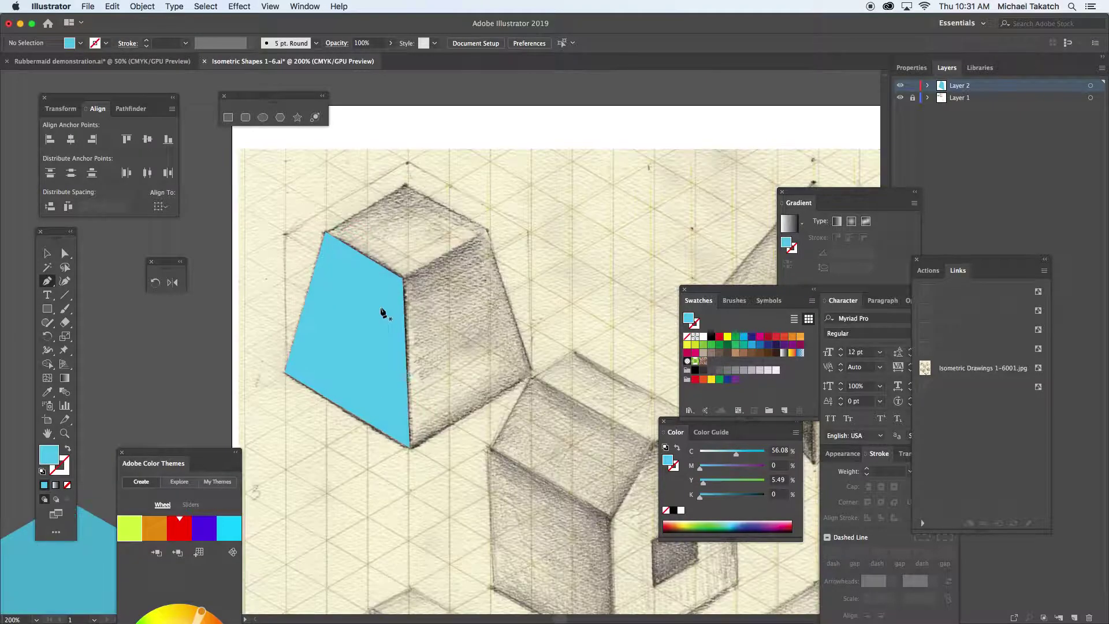
click(485, 233)
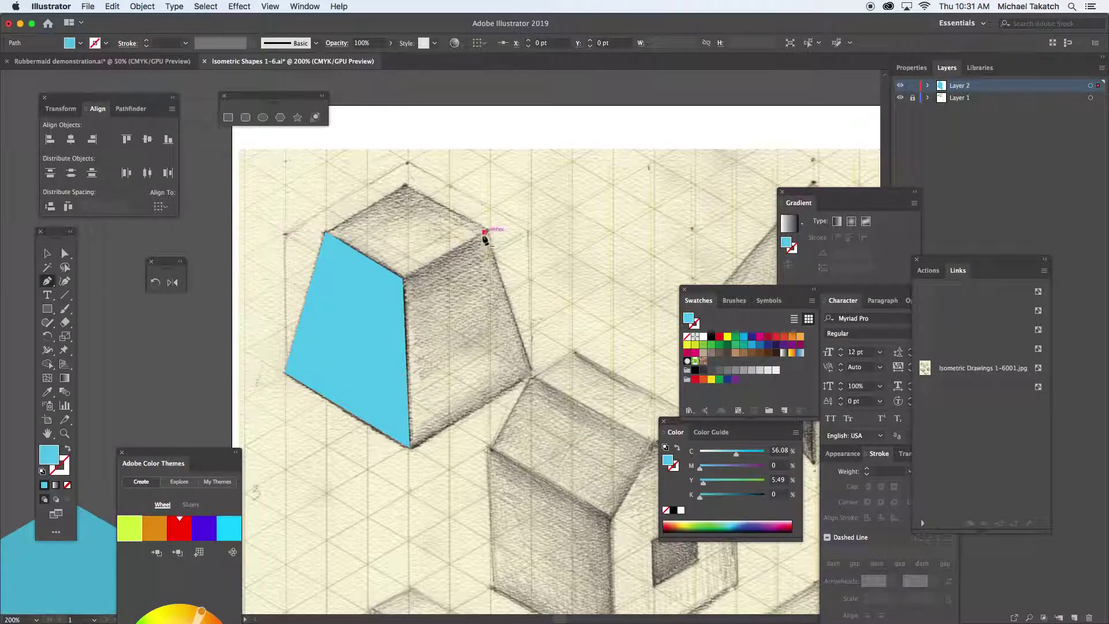
click(397, 284)
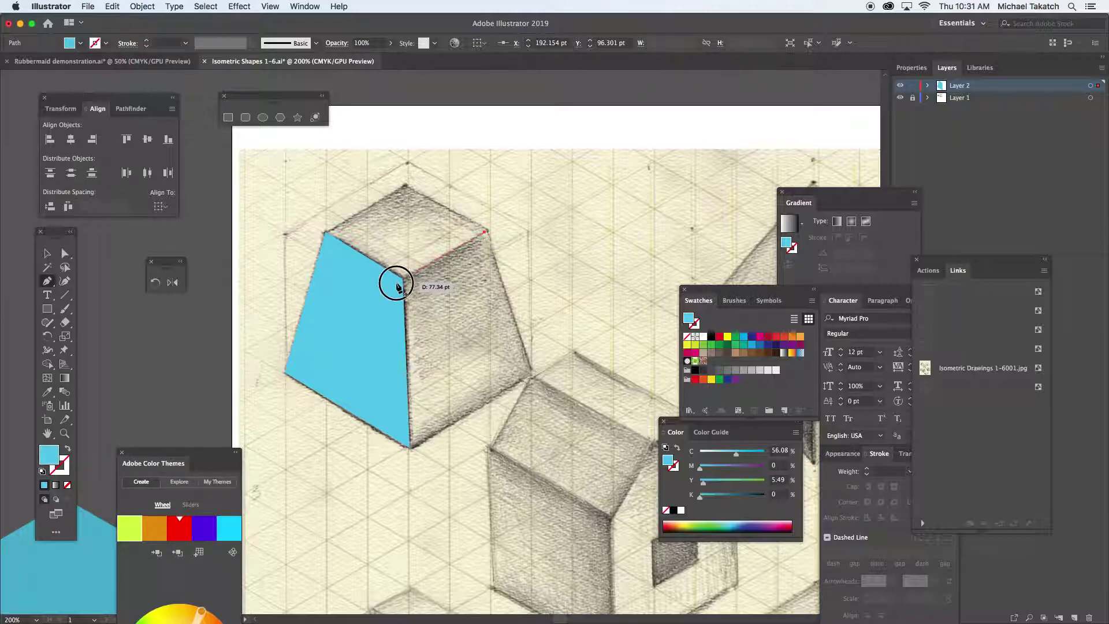
click(408, 446)
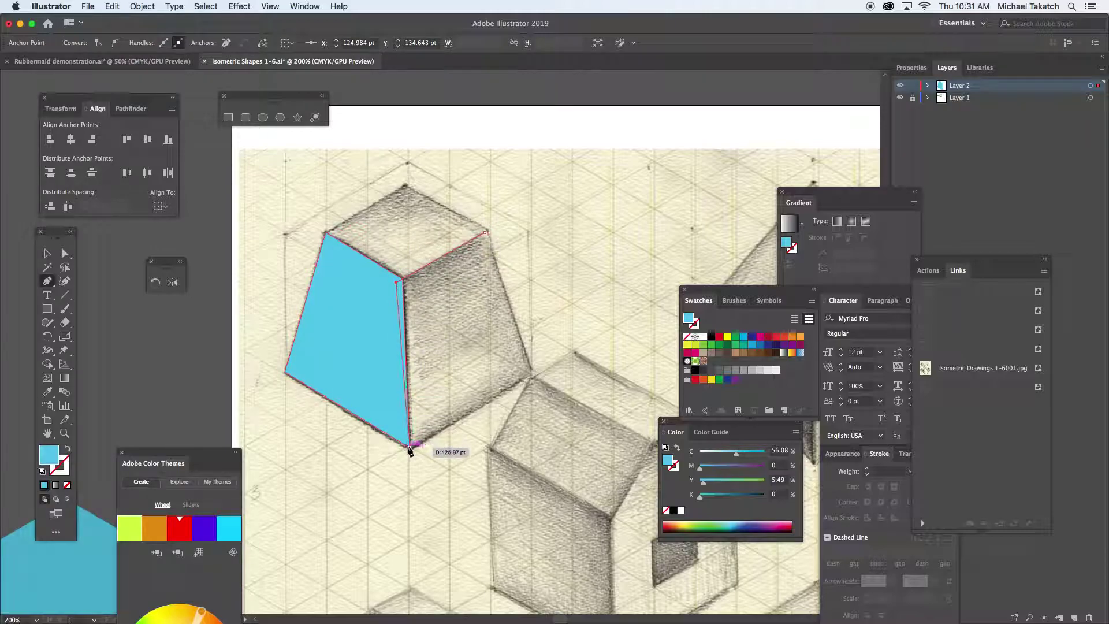
click(532, 372)
click(485, 232)
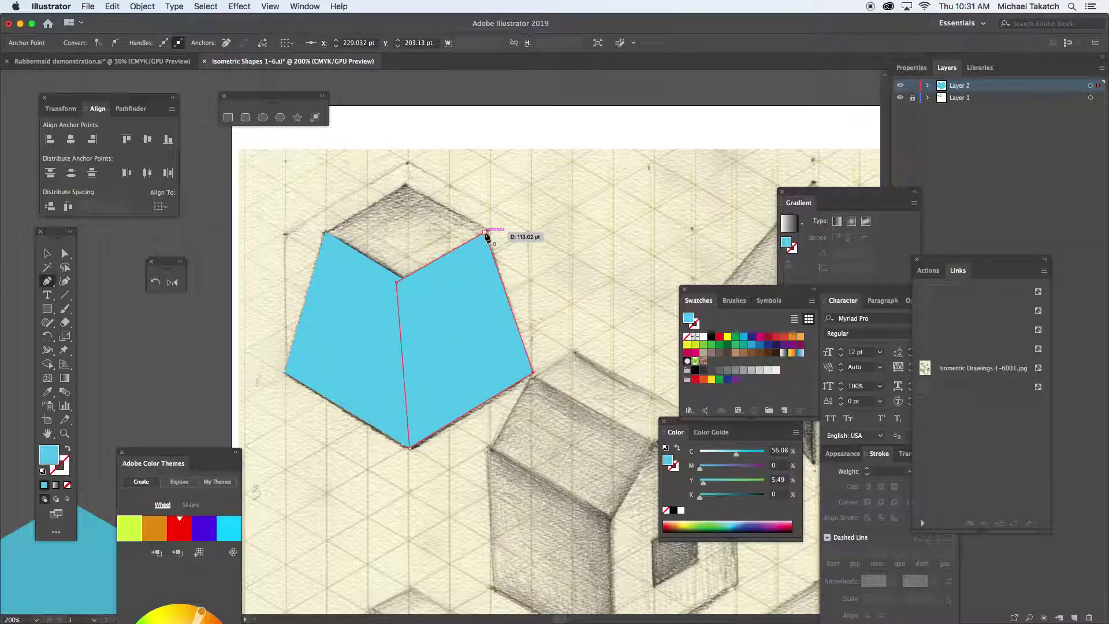
click(760, 345)
key(super+z)
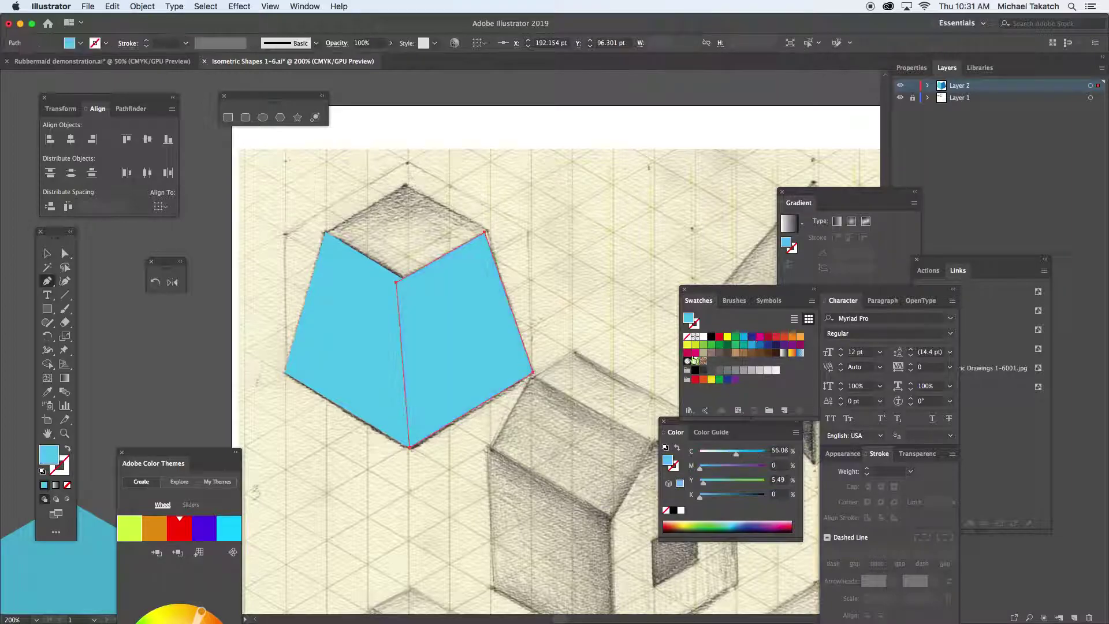
Step: Fill the pyramid's left face with the dark blue swatch
key(v)
click(380, 346)
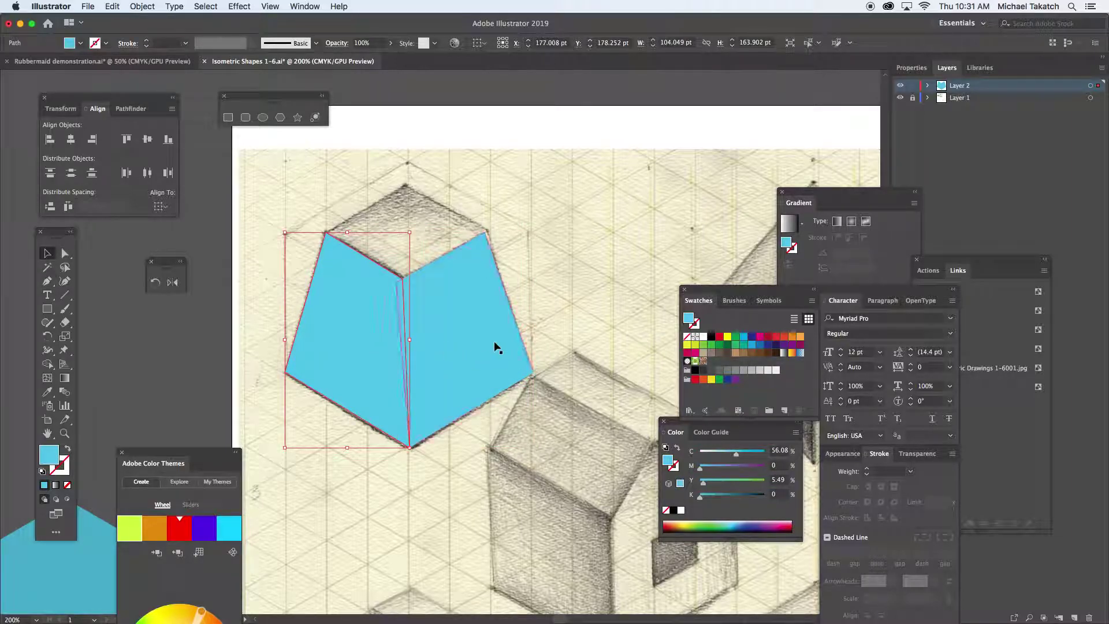
click(760, 345)
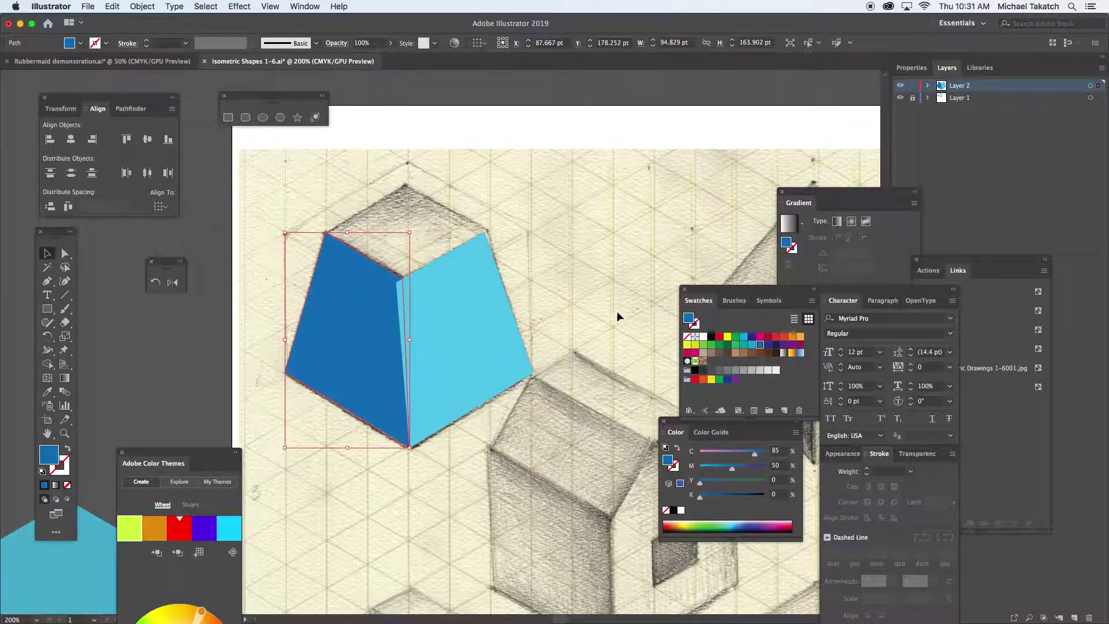
Step: Merge the thin overlap sliver into the left face with Shape Builder and accept its options
shift+click(480, 269)
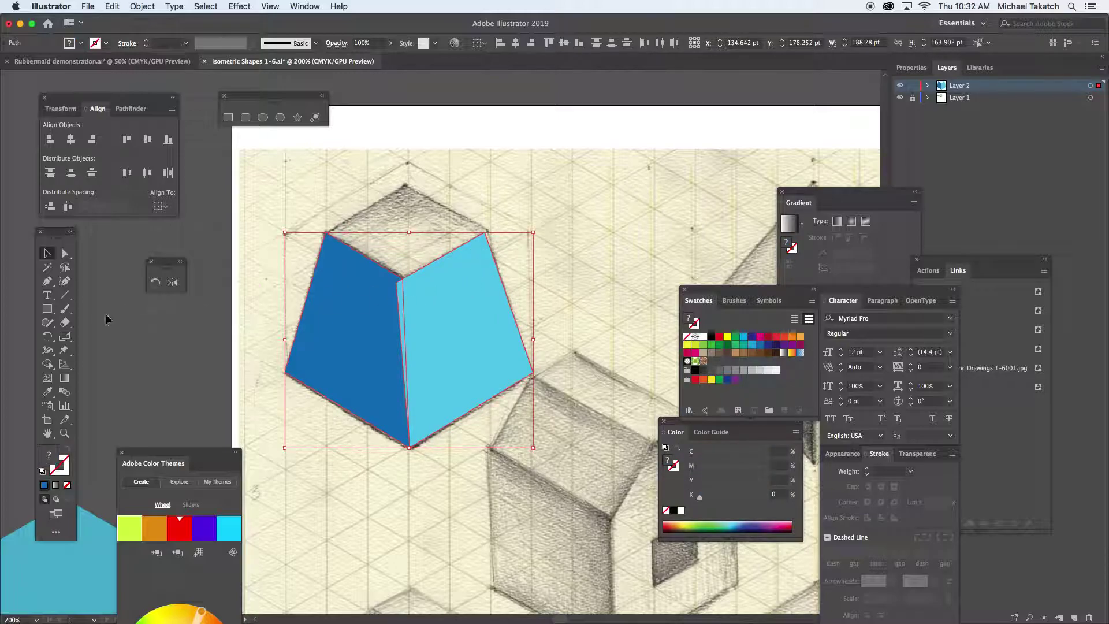
click(47, 364)
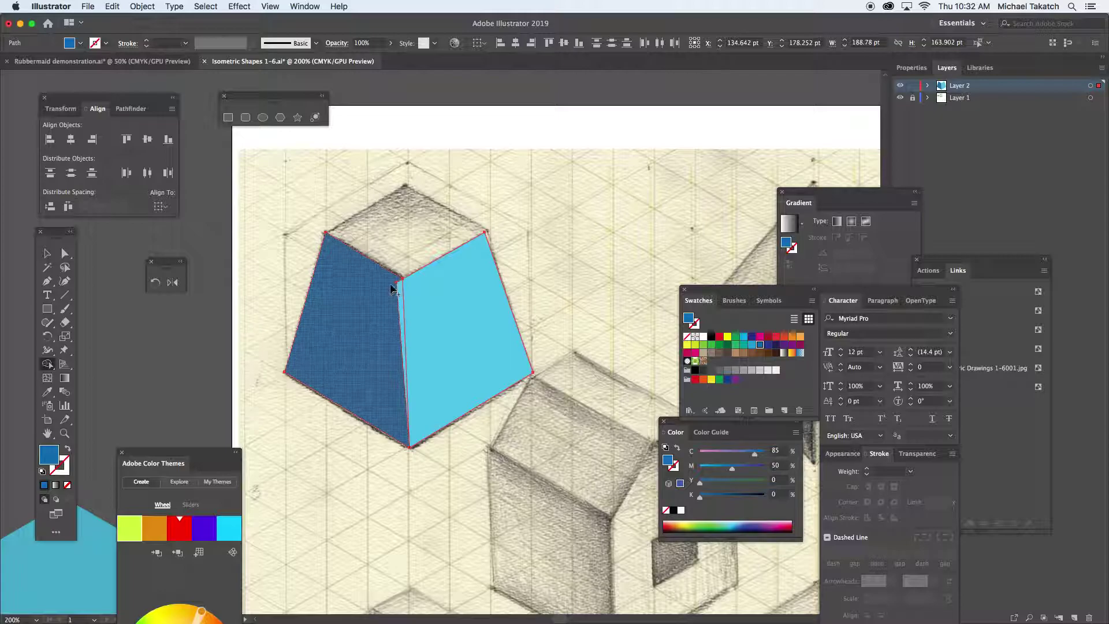
drag(378, 284, 401, 289)
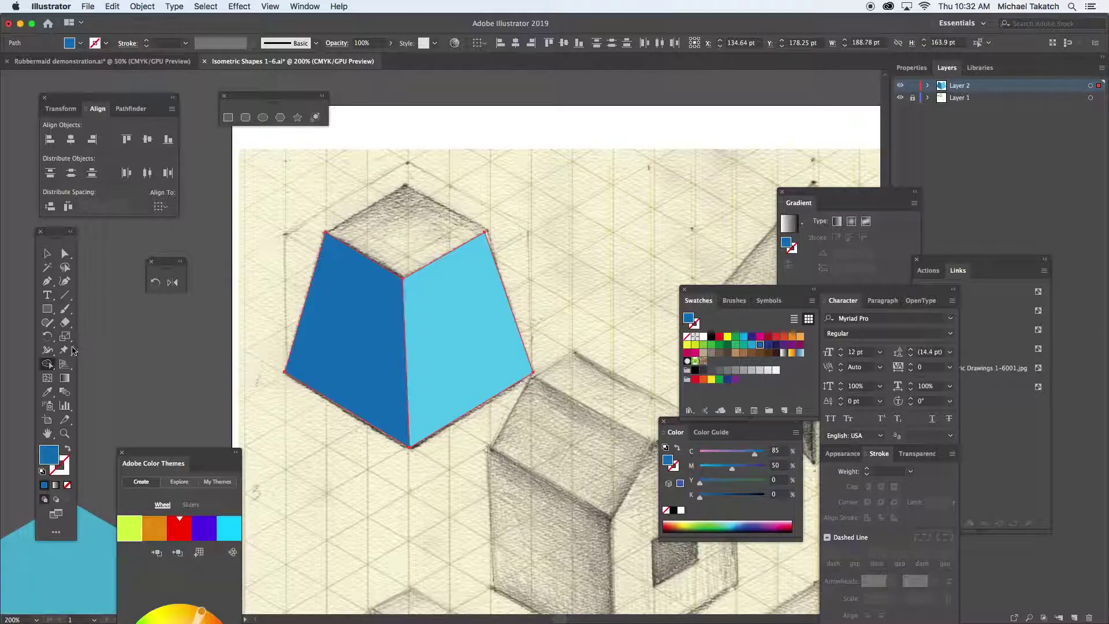
double_click(47, 364)
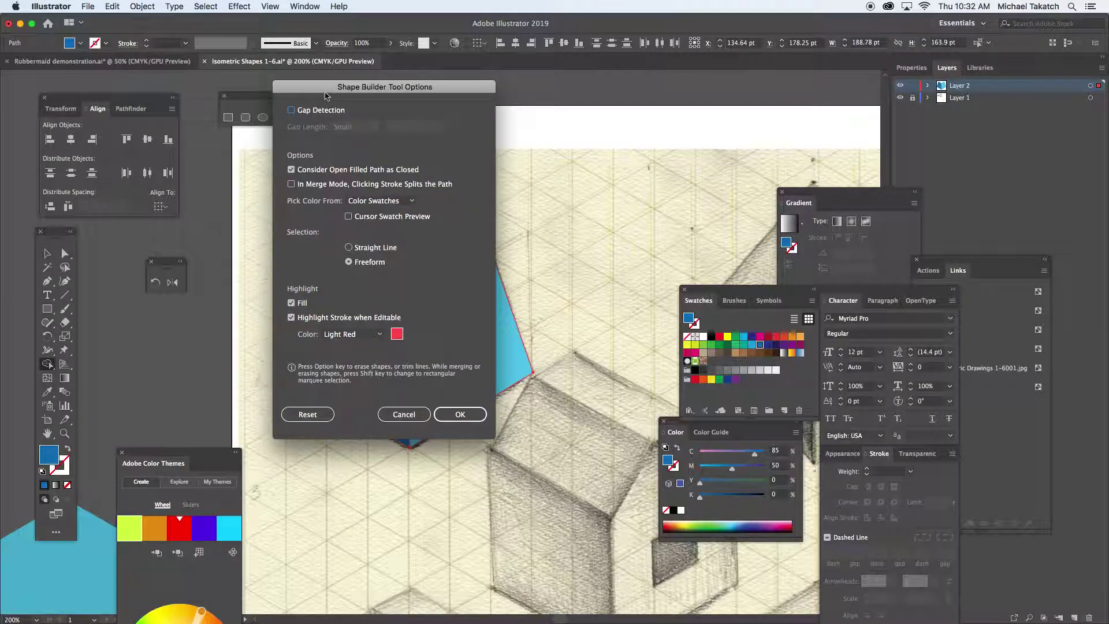
drag(326, 96, 273, 92)
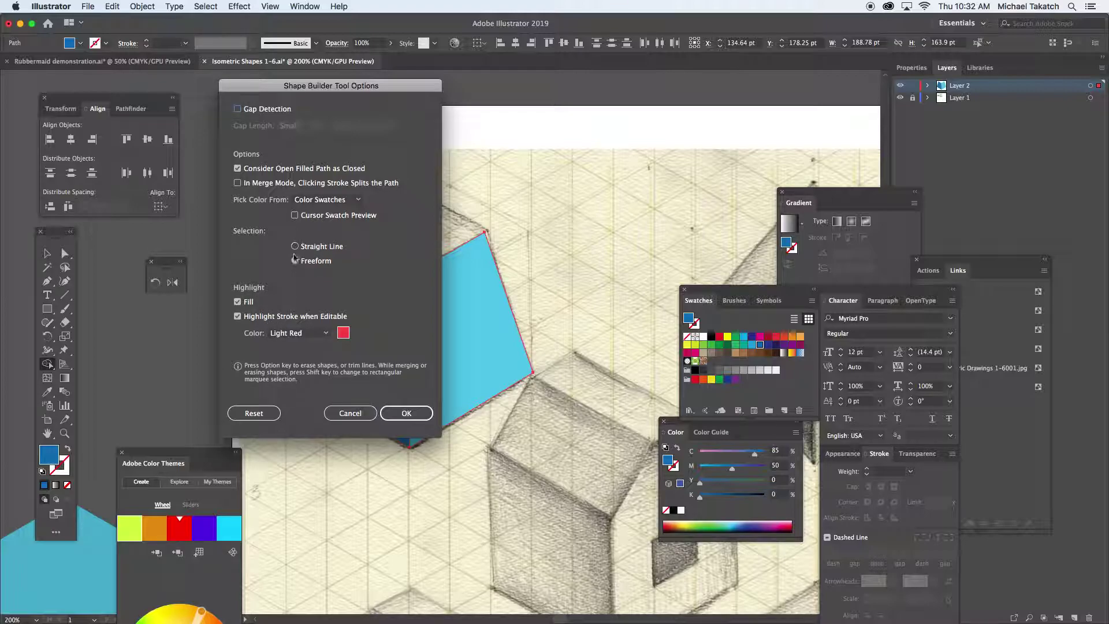
click(397, 413)
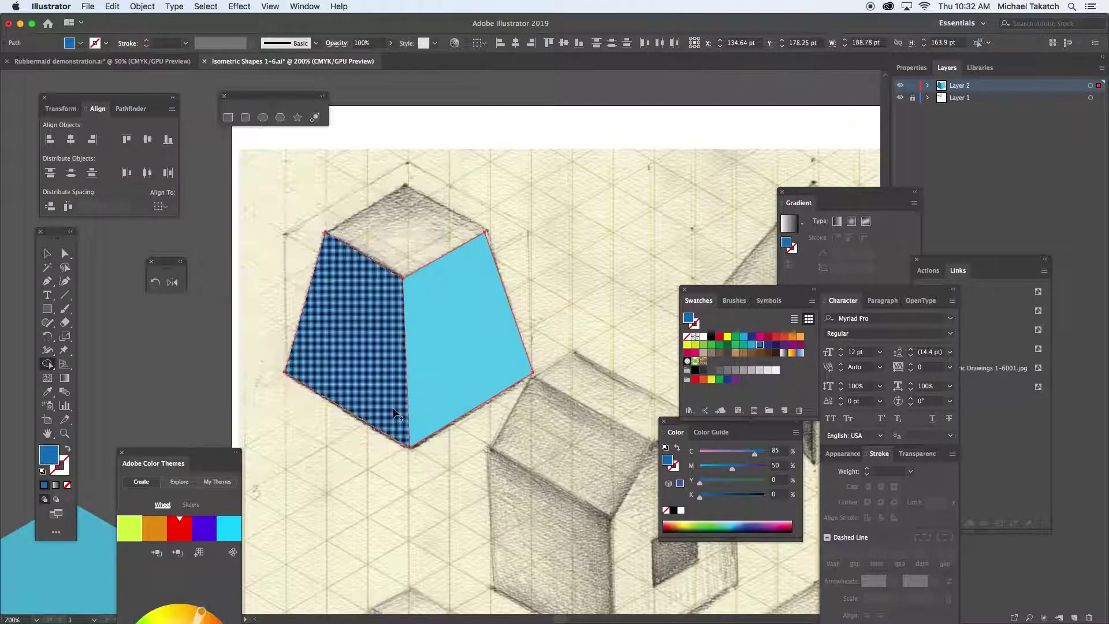
click(294, 211)
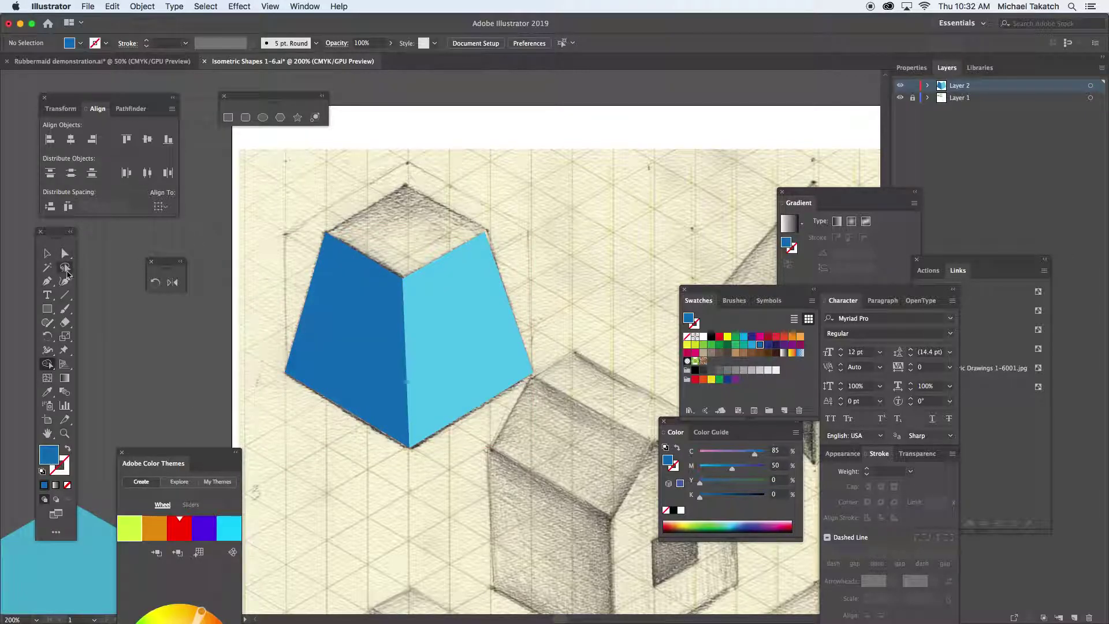
Step: Trace the top face's four vertices as a closed path and fill it medium blue (C 70, M 15)
click(49, 282)
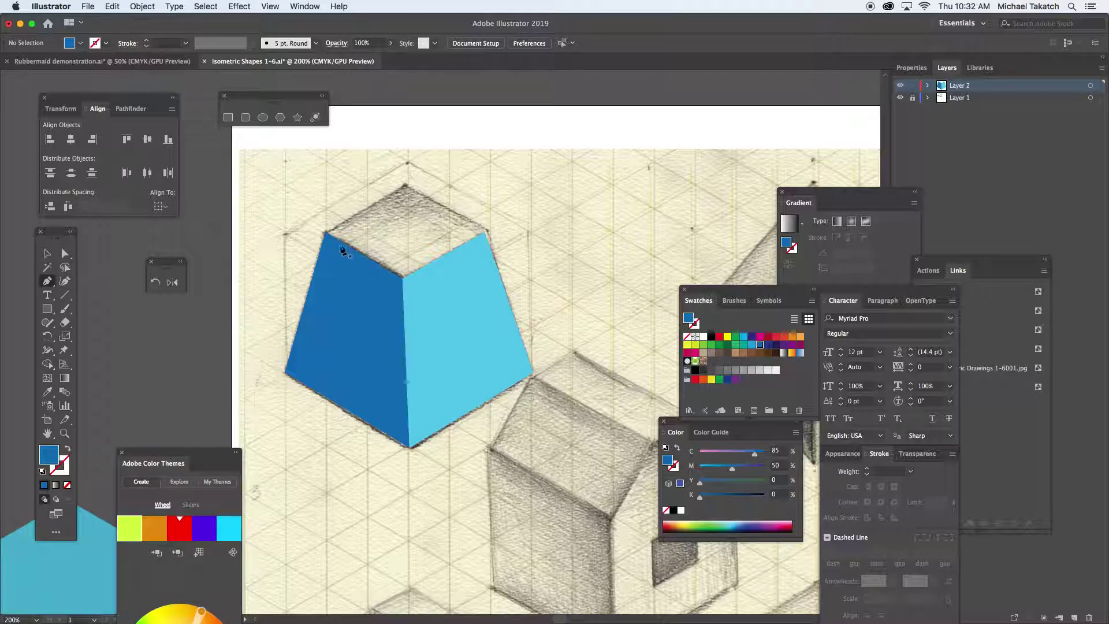
click(404, 186)
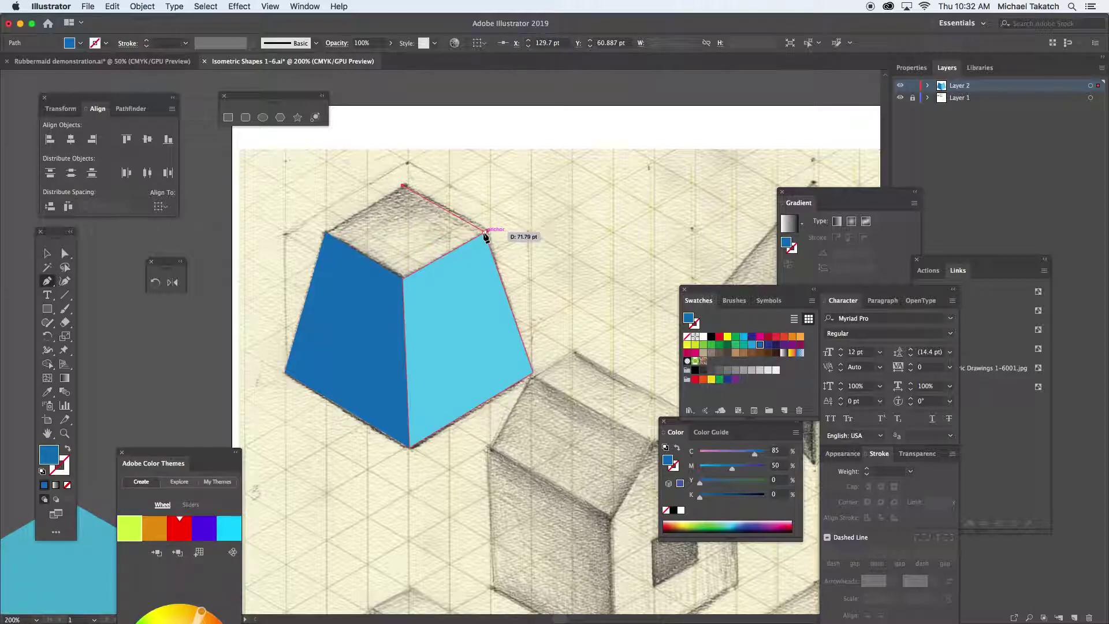
click(485, 234)
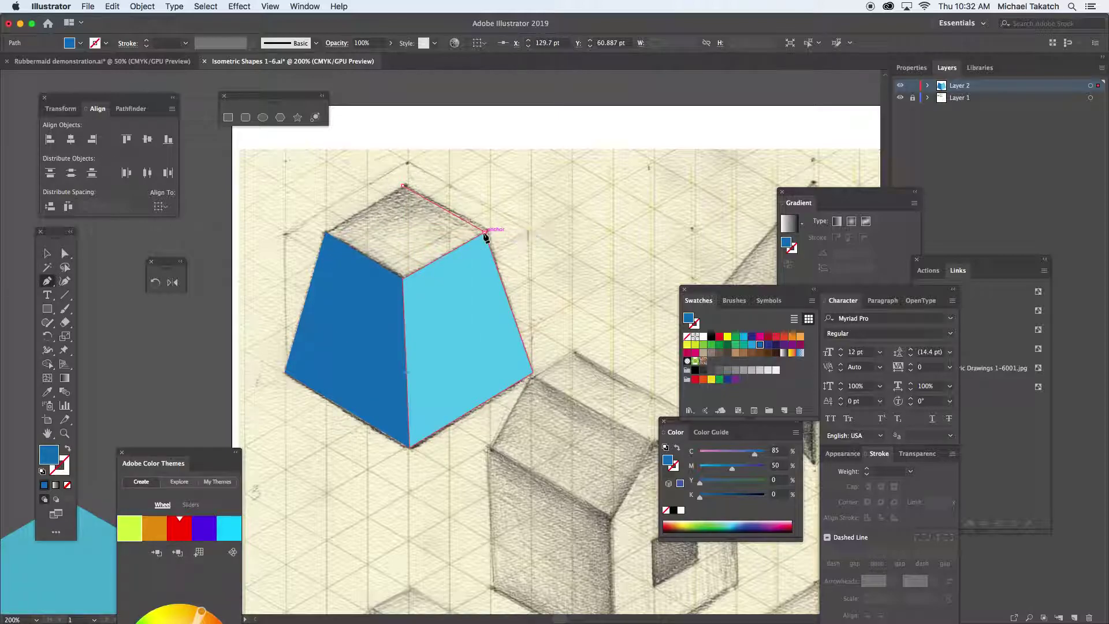
click(404, 279)
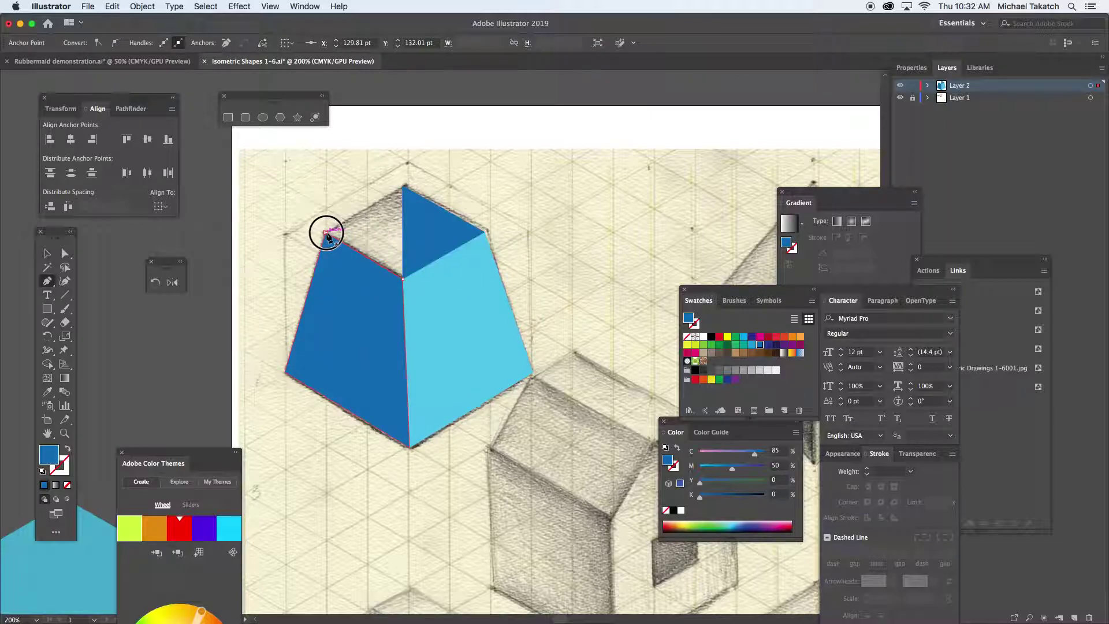
click(326, 232)
click(404, 186)
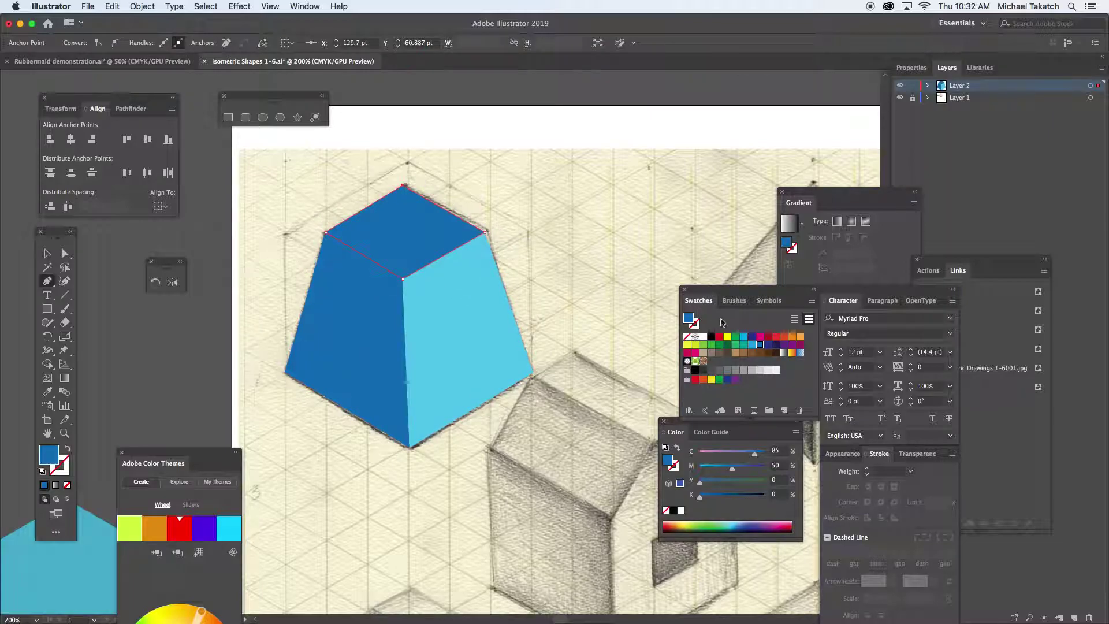
click(751, 345)
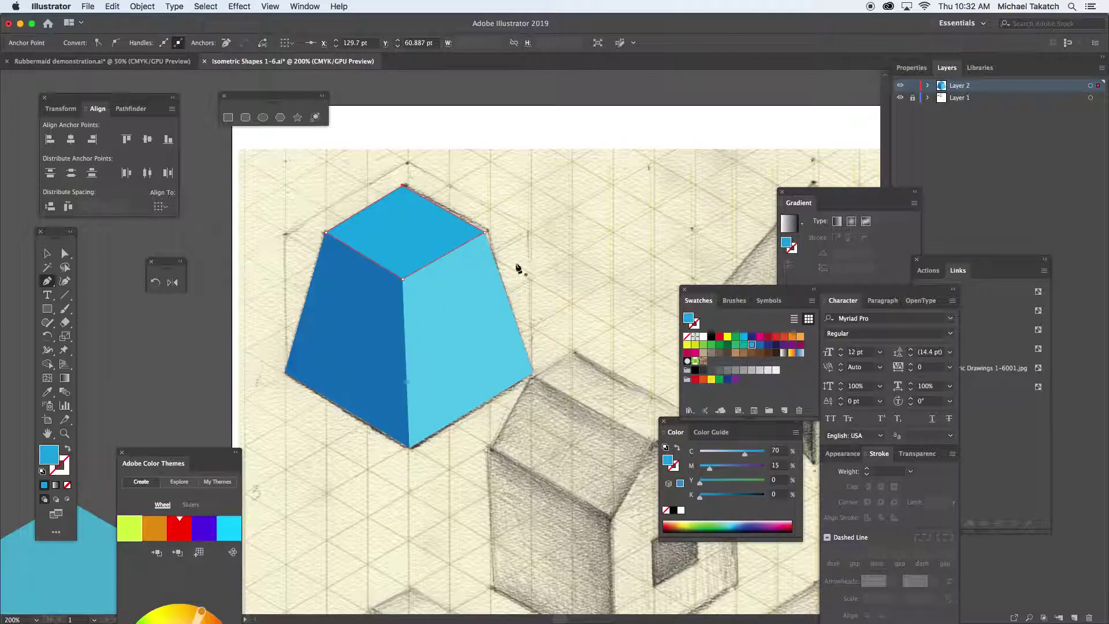
Step: Set the top face's fill colour to pale blue 8BD1EA
double_click(50, 453)
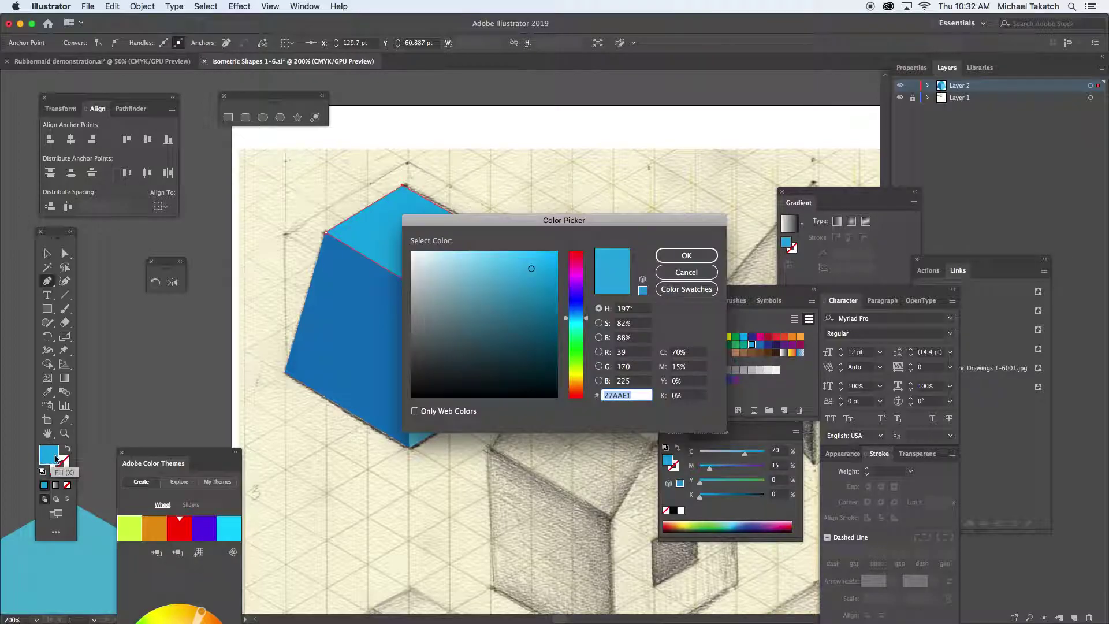
drag(529, 224, 577, 111)
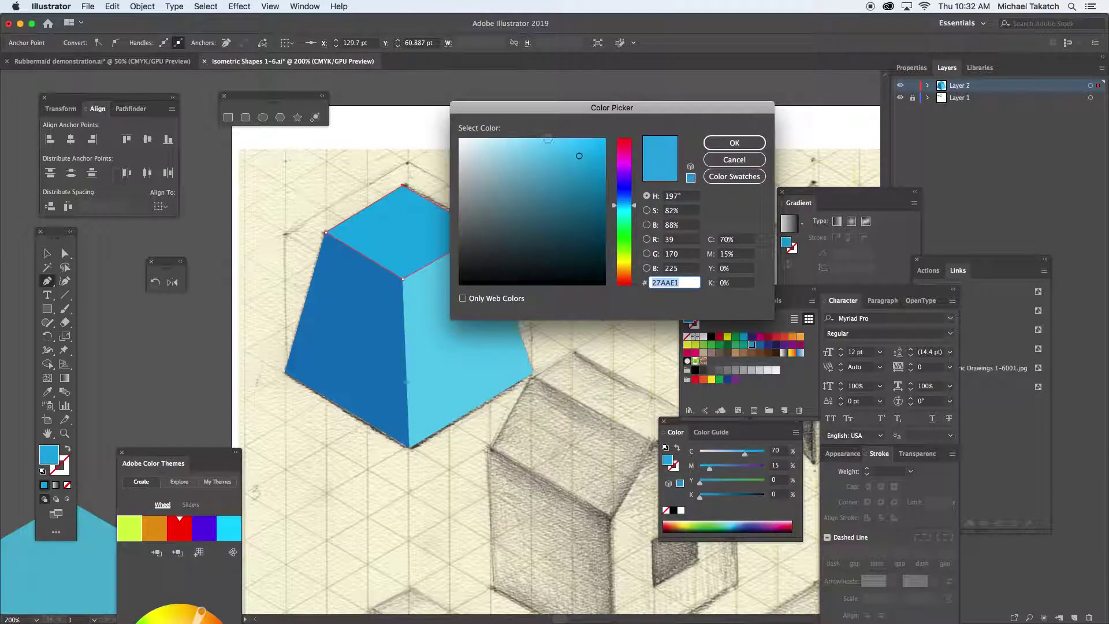
click(519, 150)
click(726, 145)
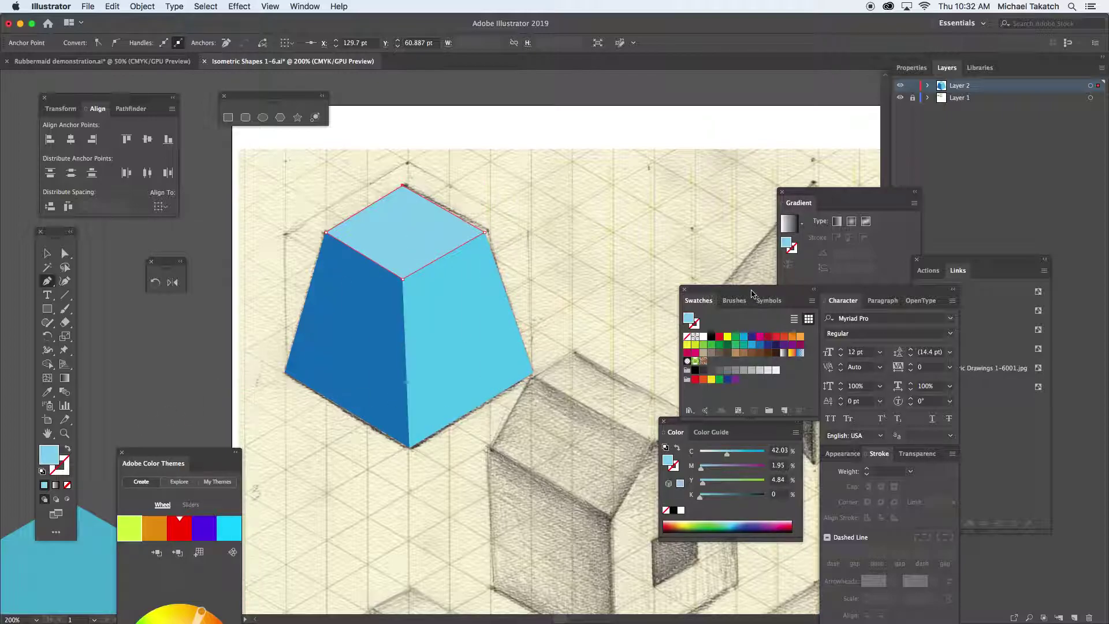
Step: Apply a lighter tint of that blue to the top face from the Color Guide
mouse_move(753, 295)
mouse_down()
mouse_move(737, 226)
mouse_move(746, 205)
mouse_up()
mouse_move(721, 422)
mouse_down()
mouse_move(596, 205)
mouse_move(591, 128)
mouse_up()
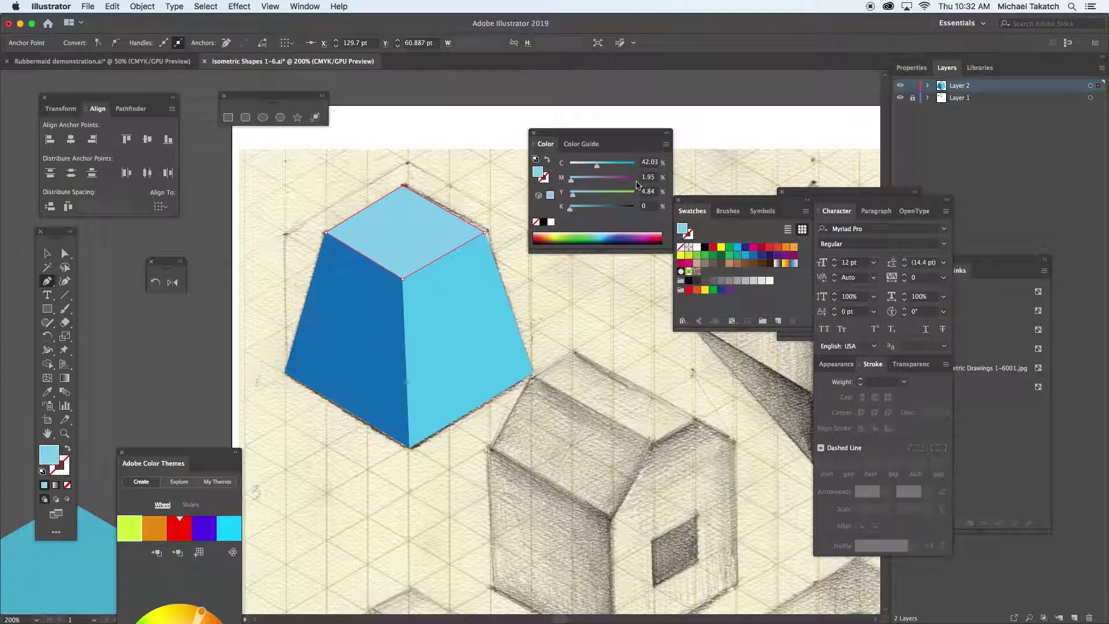
click(582, 144)
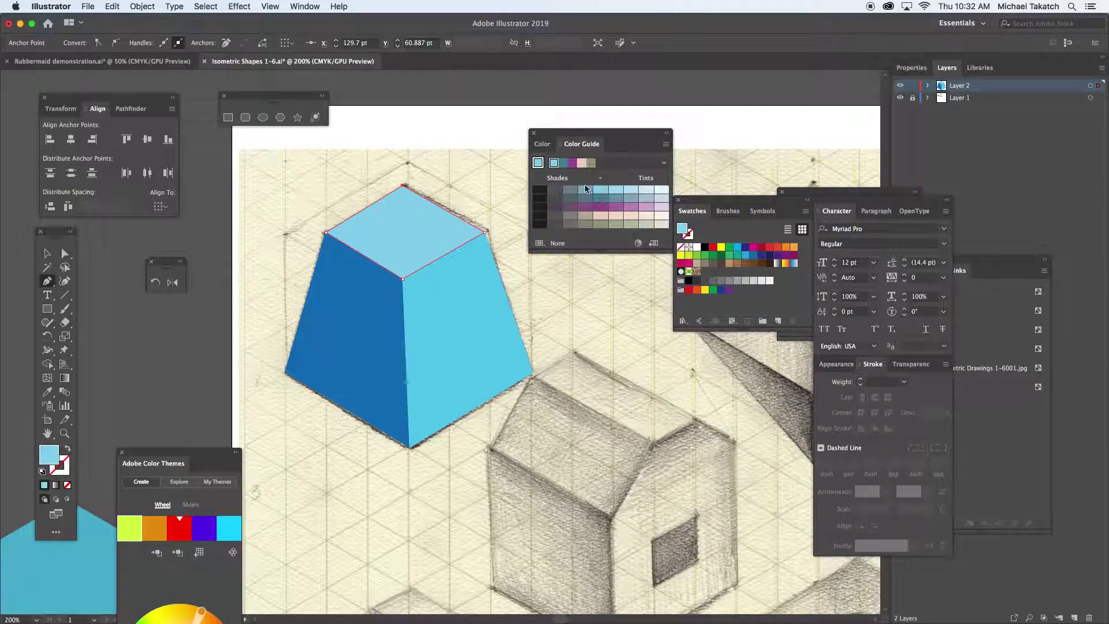
click(603, 193)
click(633, 190)
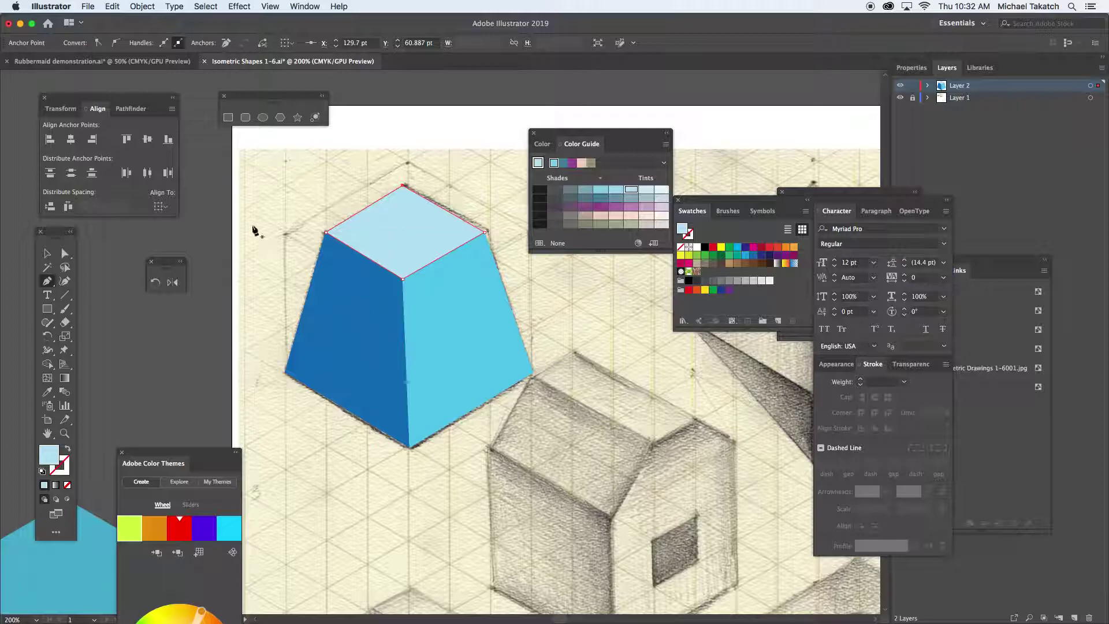
Step: Deselect the faces and hide the Layer 1 sketch
click(46, 252)
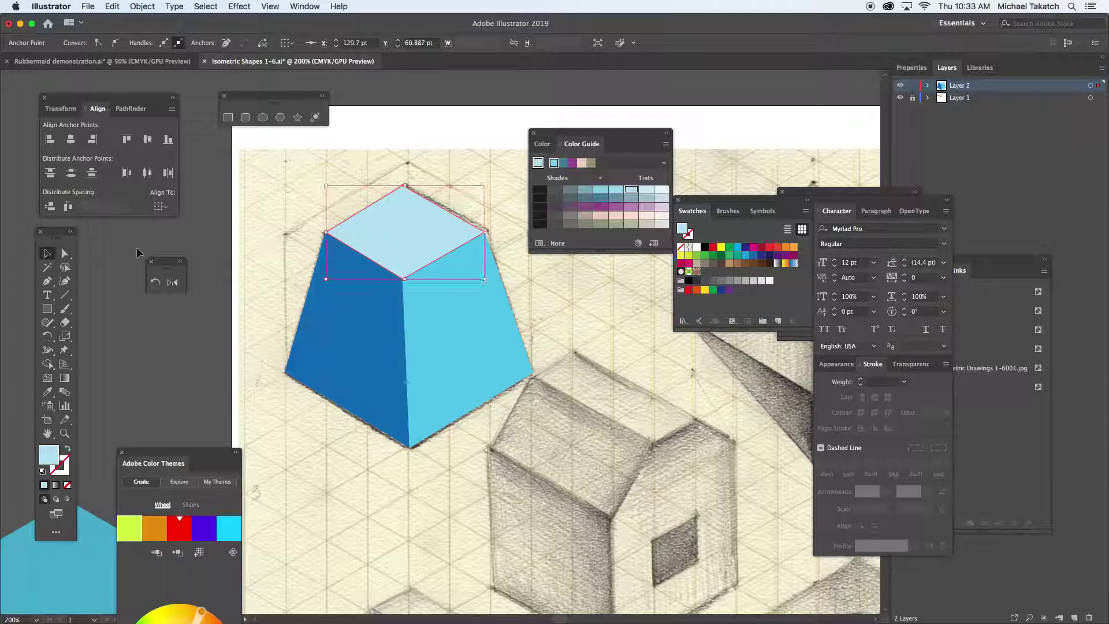
click(186, 231)
click(900, 98)
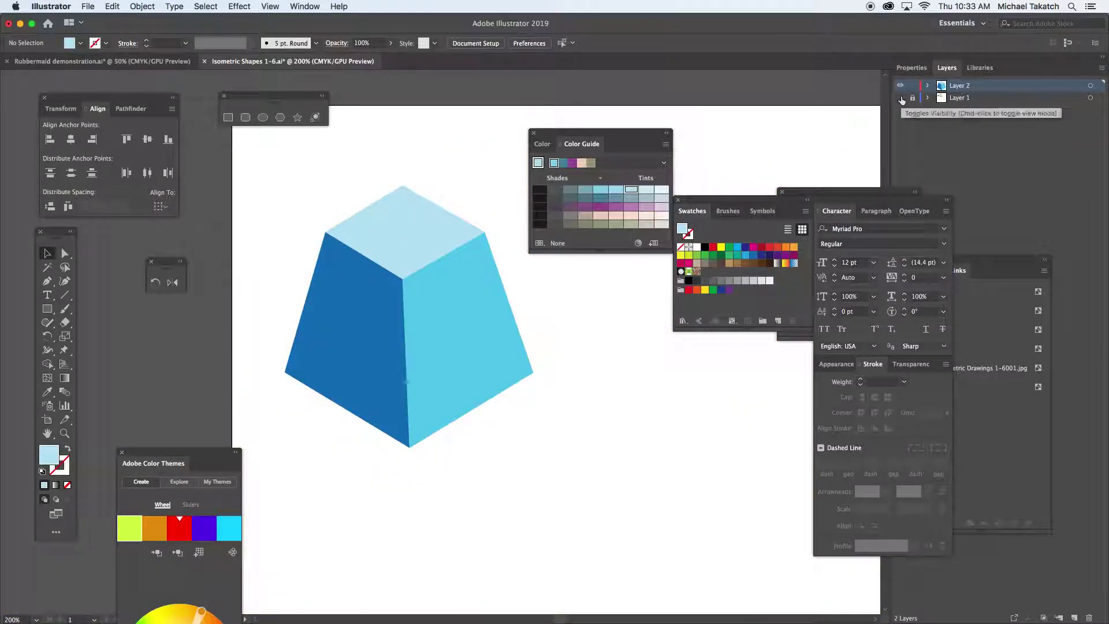
Step: Zoom to 300% on the pyramid, reposition the view, and select the dark-blue left face
key(Tab)
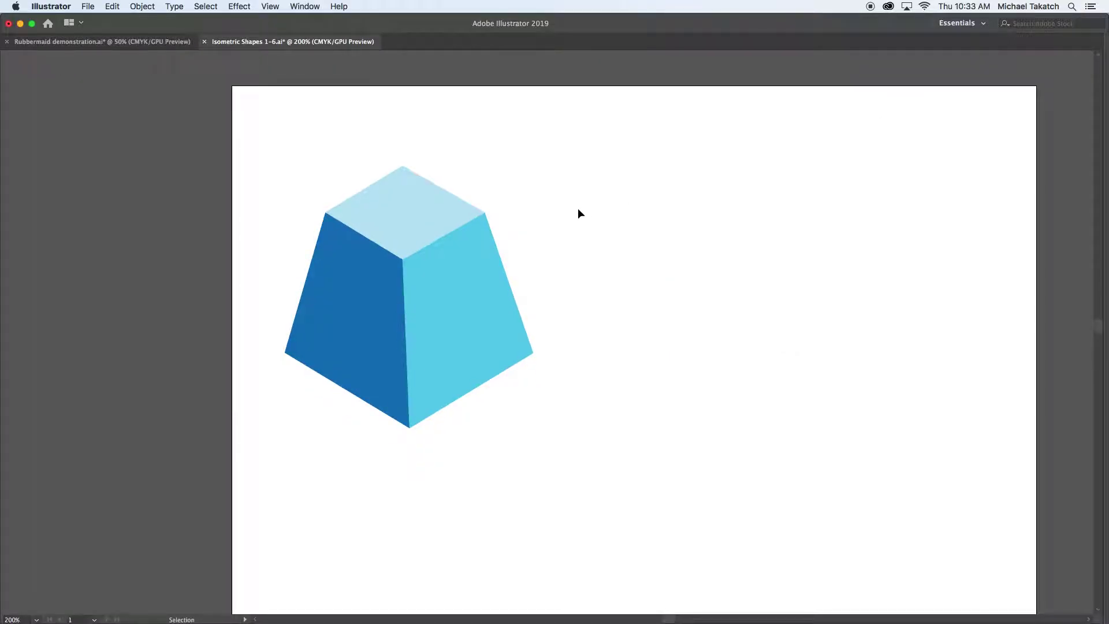
key(super+equal)
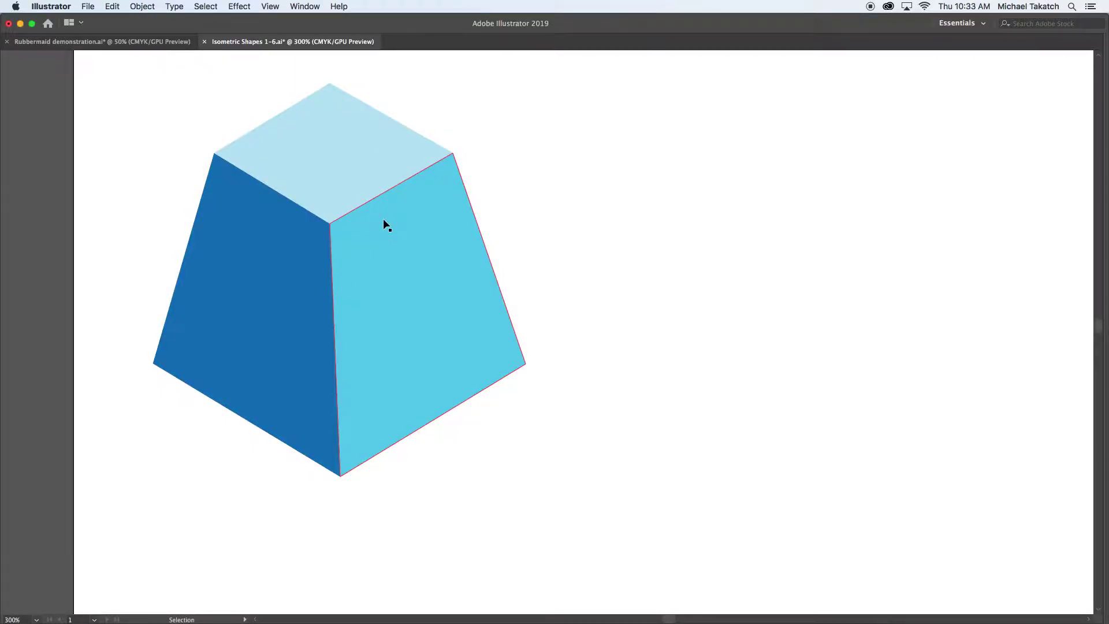
key(Tab)
click(387, 289)
drag(387, 289, 450, 327)
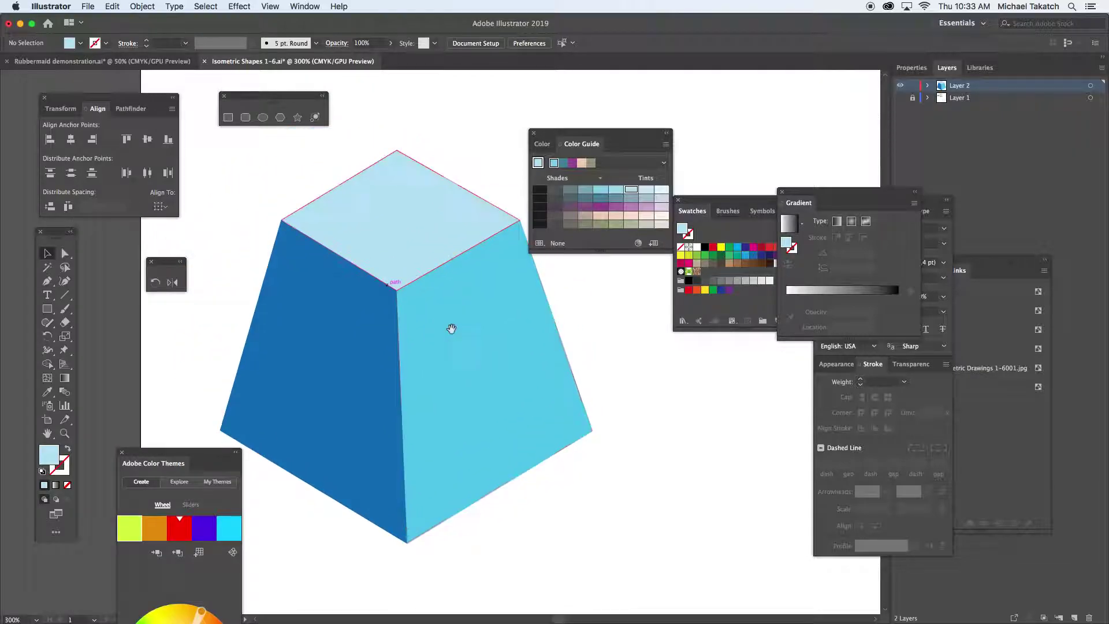
click(323, 319)
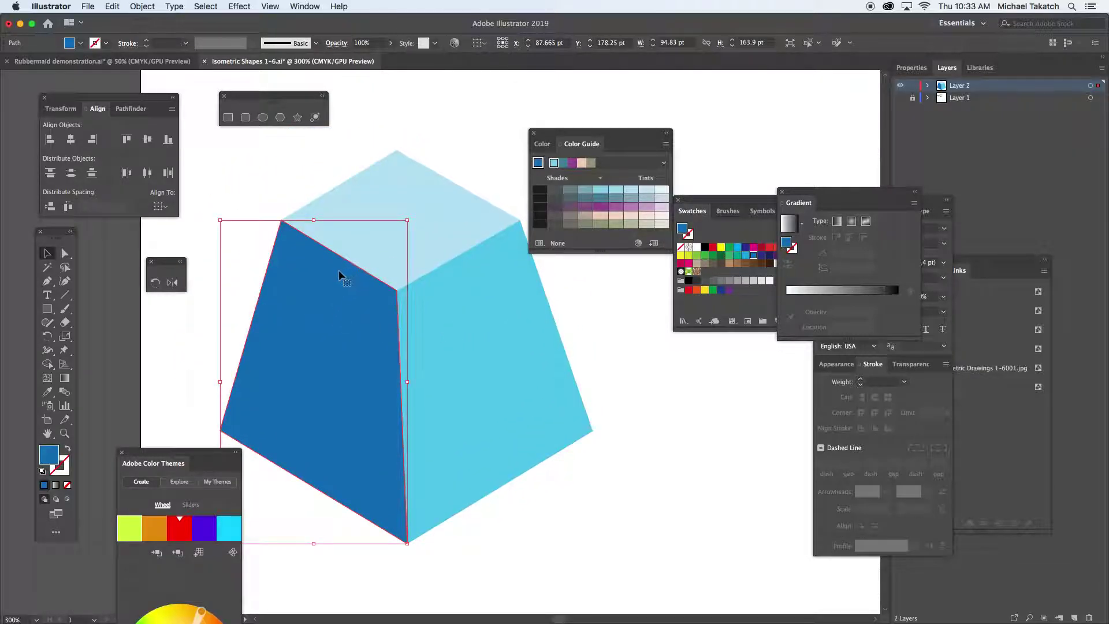
Step: Apply a linear gradient to the left face and add bright blue and dark blue stops
click(65, 378)
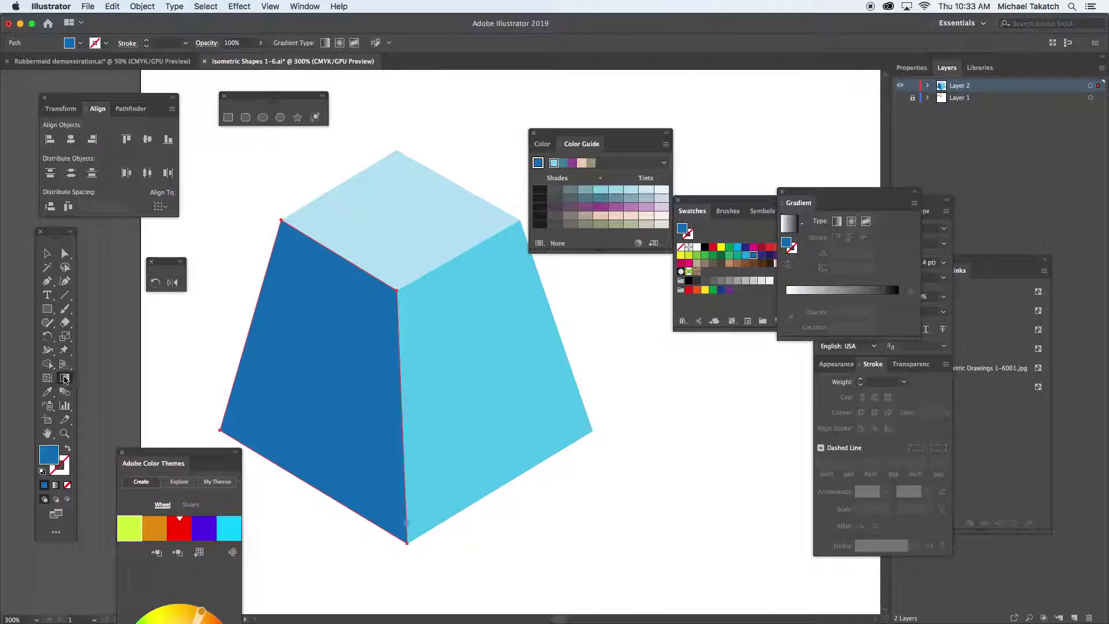
drag(803, 199, 550, 278)
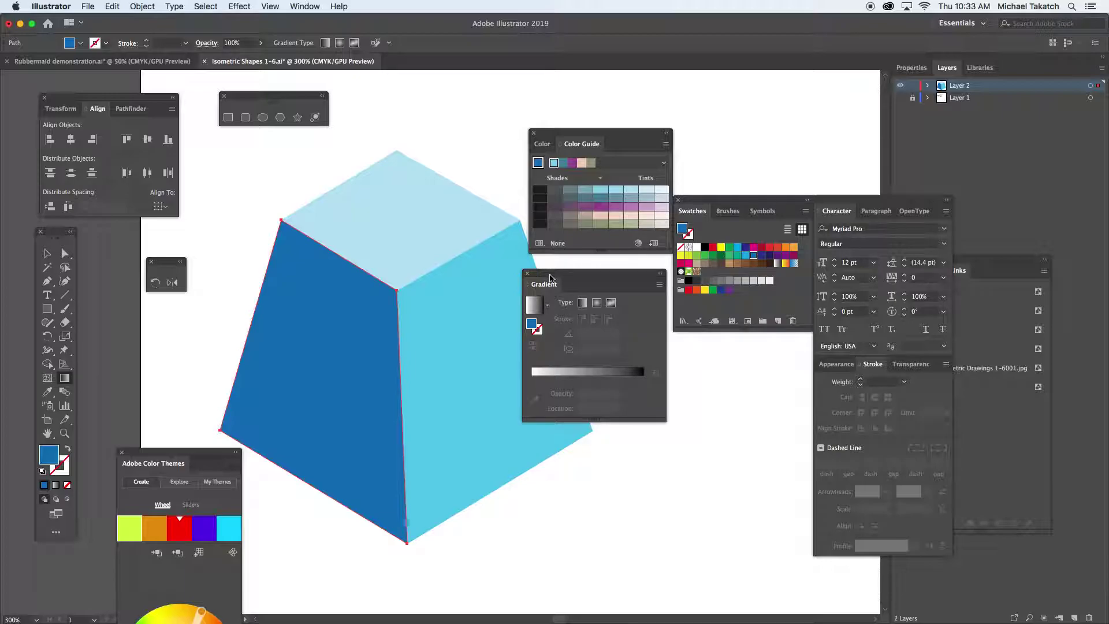
click(608, 380)
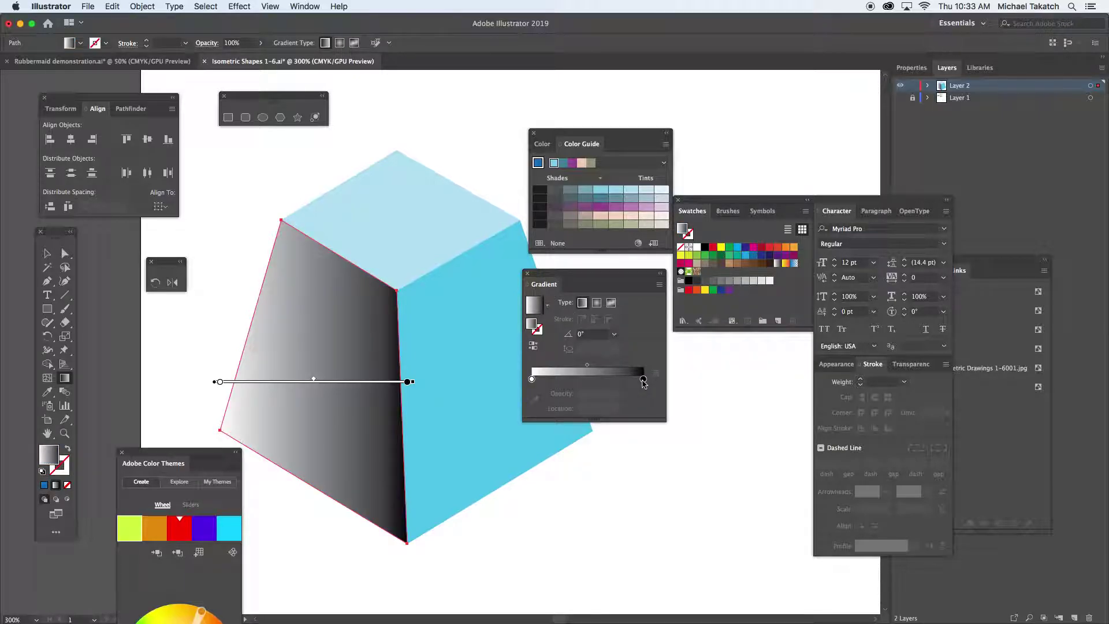
click(642, 381)
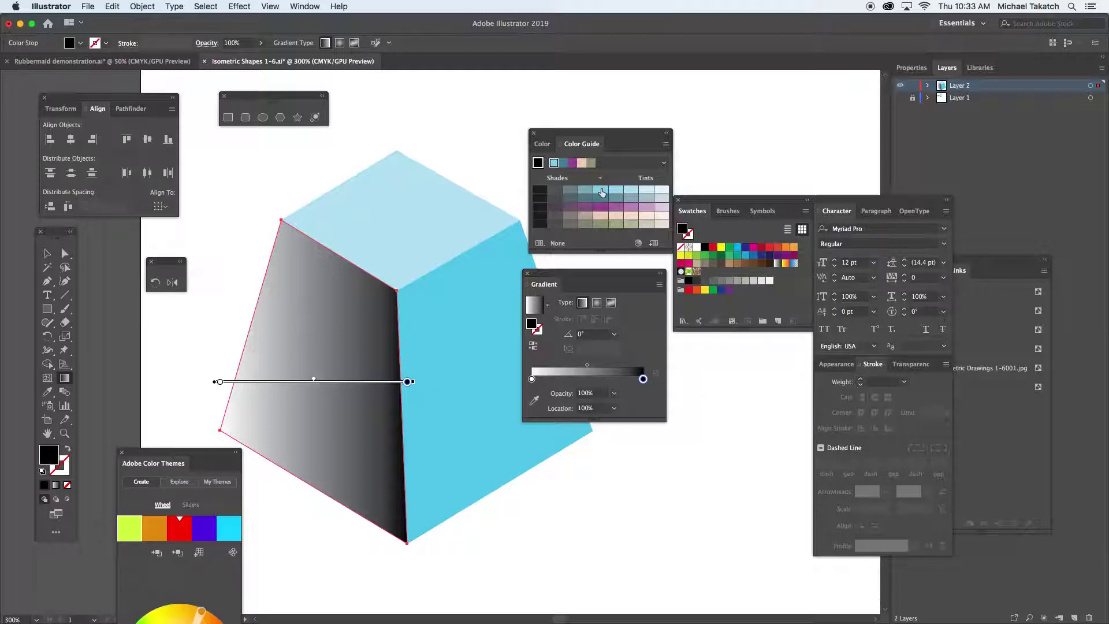
mouse_move(738, 250)
mouse_down()
mouse_move(687, 254)
mouse_move(592, 384)
mouse_move(611, 379)
mouse_up()
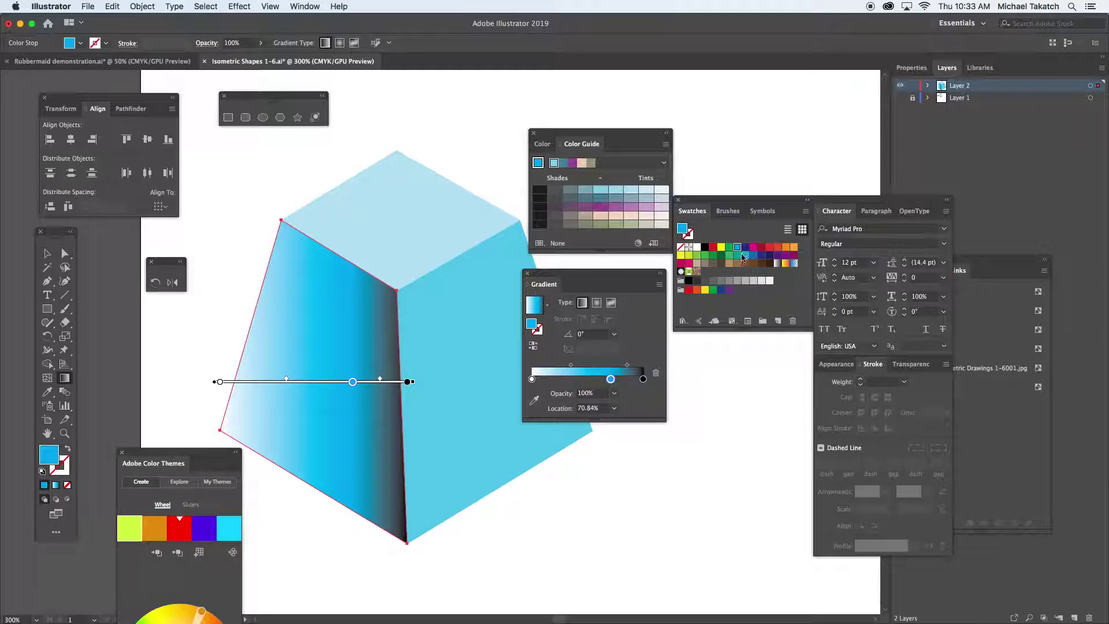
drag(745, 249, 631, 380)
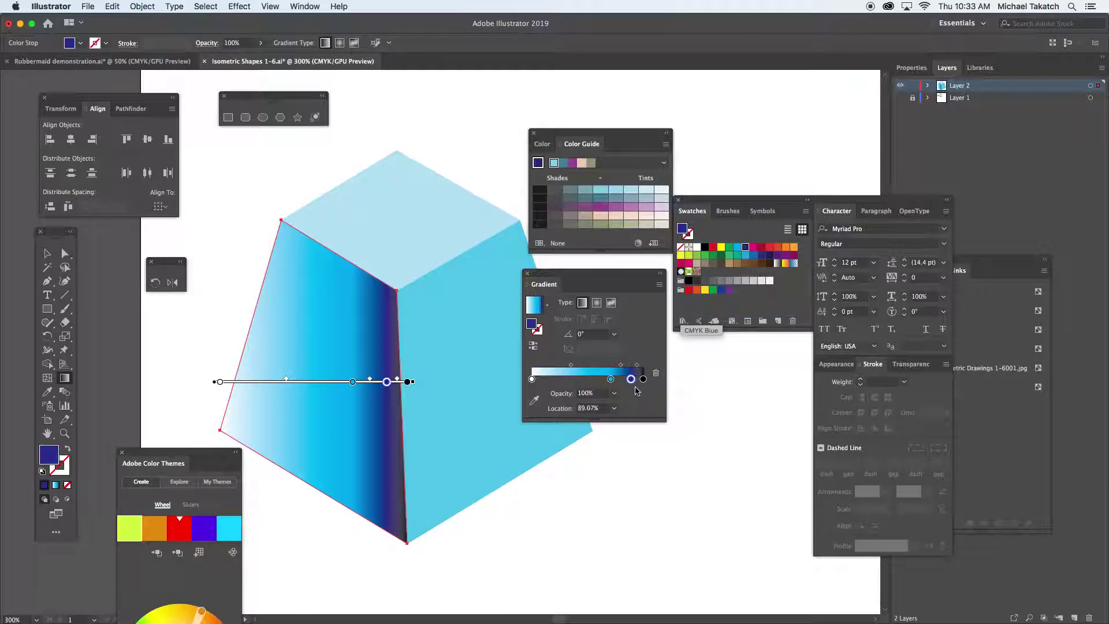
Step: Darken the navy stop, remove the white and black end stops, and save the gradient as a swatch
double_click(631, 380)
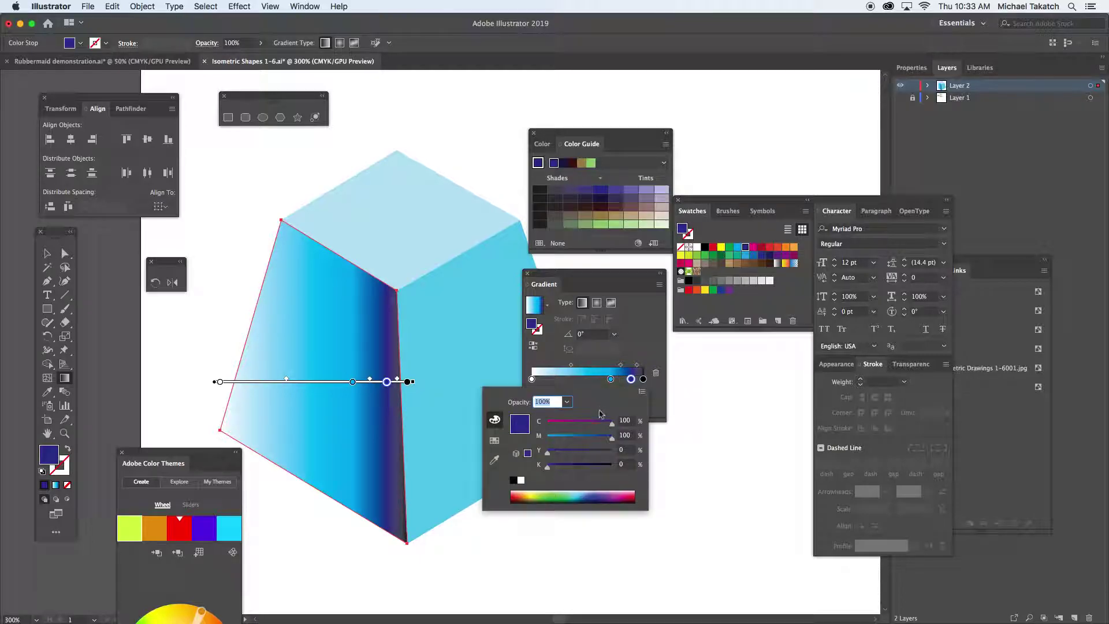
click(566, 465)
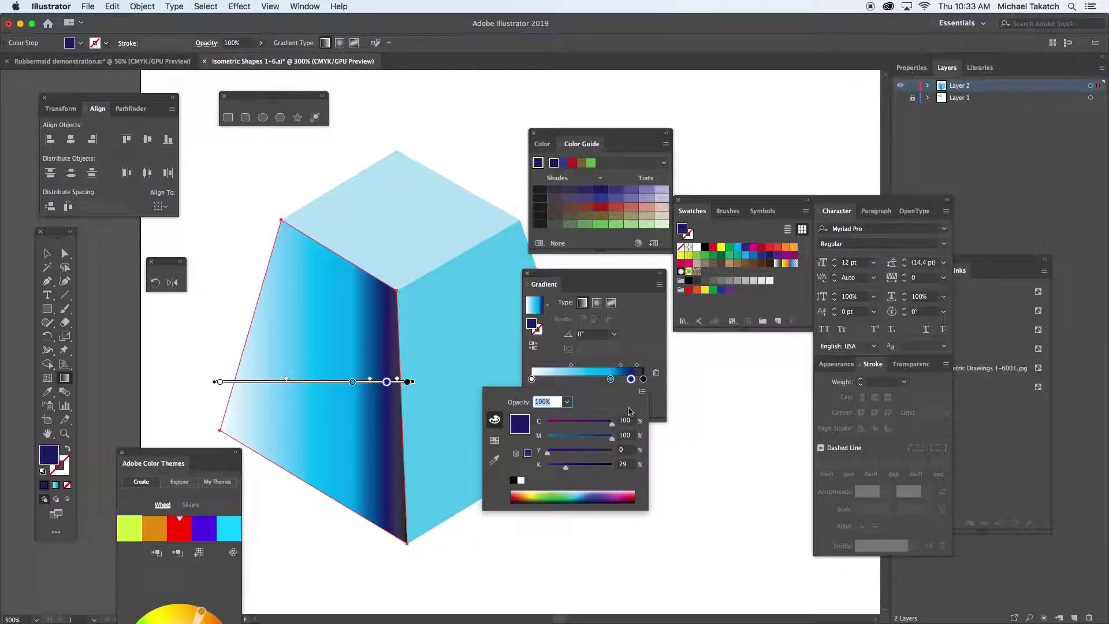
click(644, 381)
drag(643, 379, 528, 401)
click(531, 380)
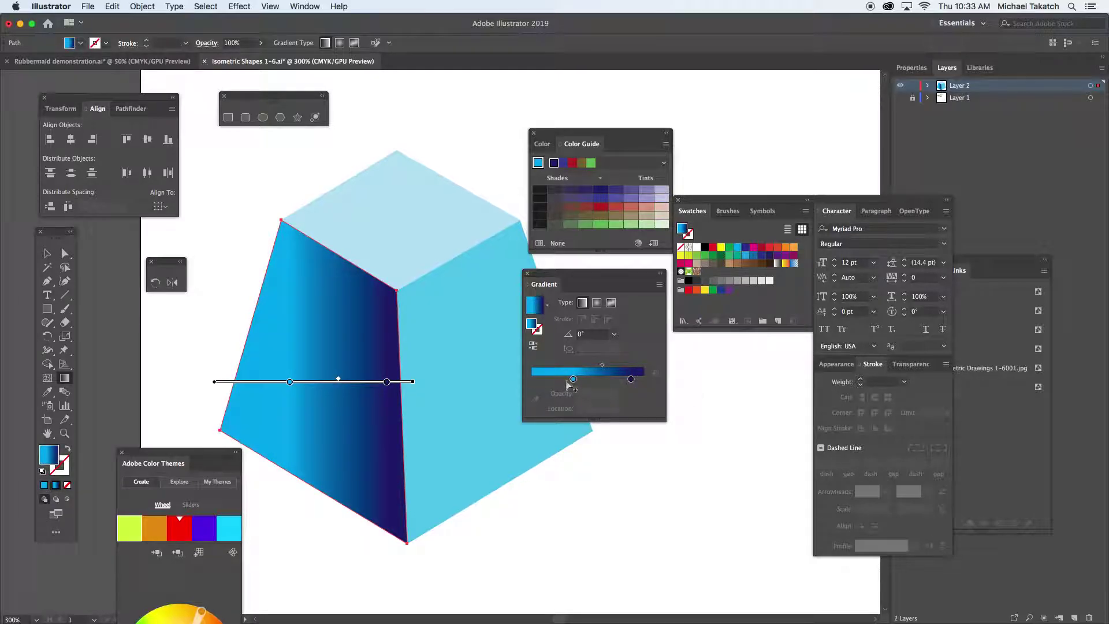
click(572, 379)
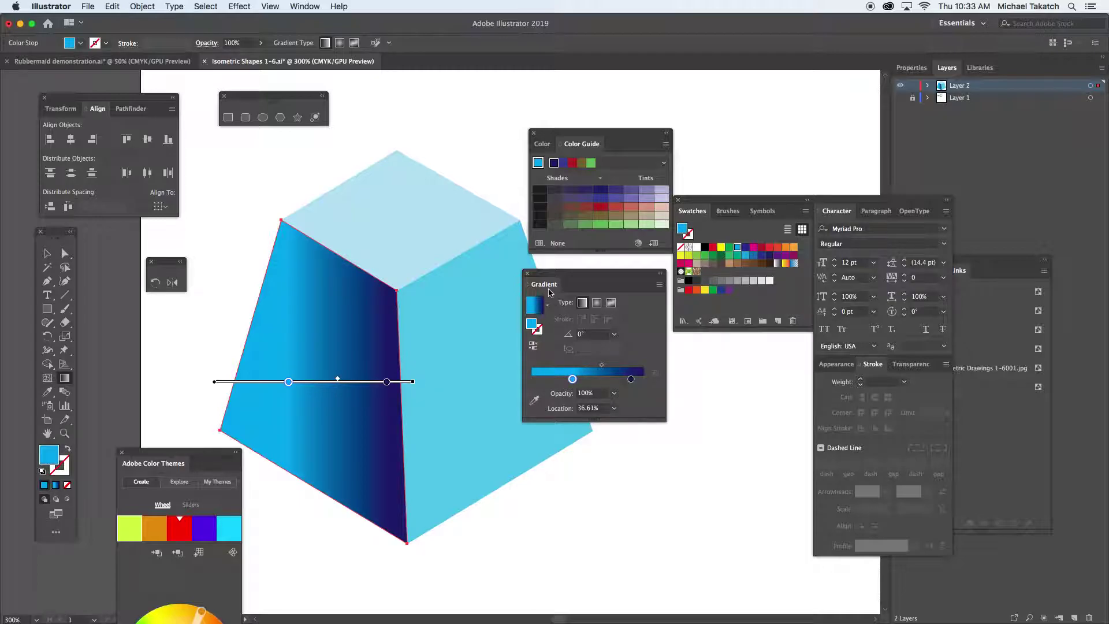
click(546, 308)
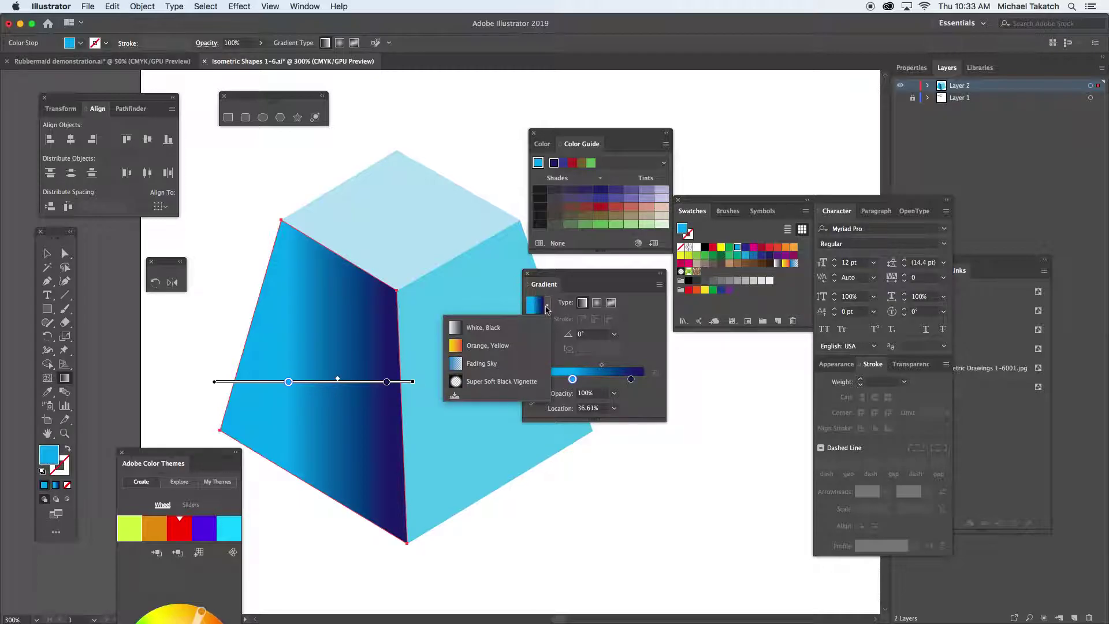
click(455, 397)
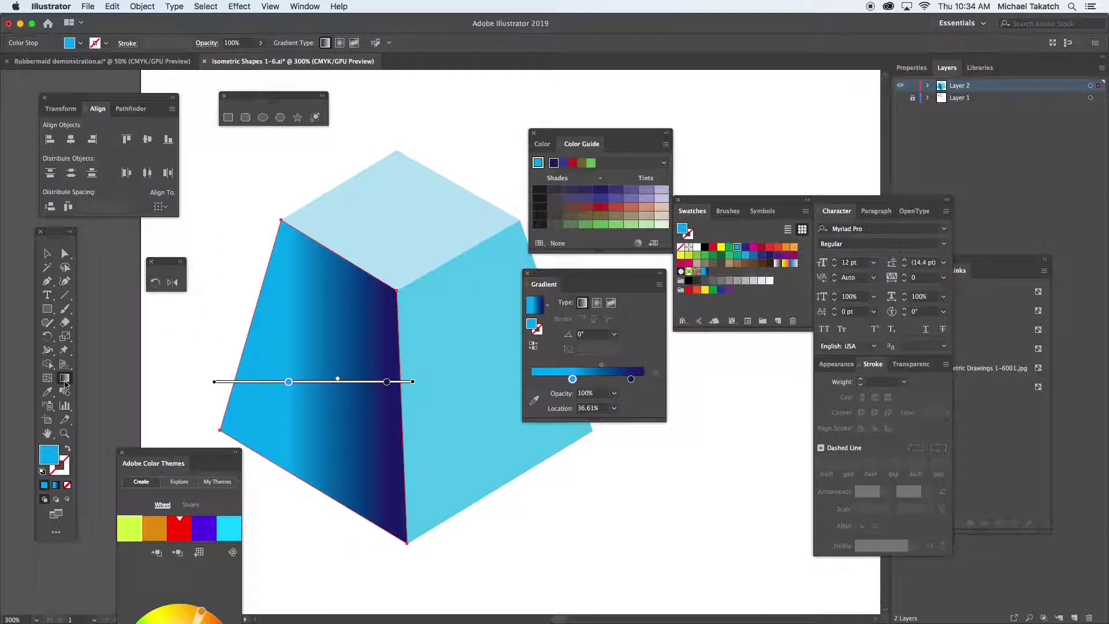
Step: Redraw the left face gradient at 52.3°, navy on top fading to bright blue lower left
mouse_move(413, 382)
mouse_down()
mouse_move(411, 369)
mouse_move(461, 383)
mouse_move(334, 382)
mouse_move(367, 382)
mouse_up()
drag(389, 297, 309, 441)
drag(265, 505, 356, 386)
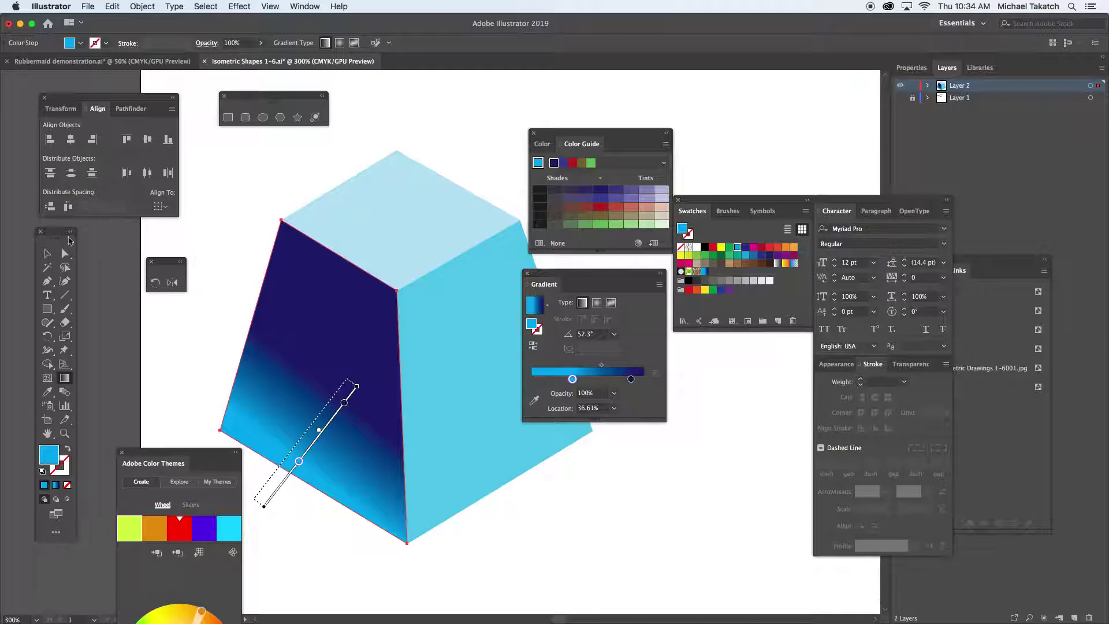
click(48, 253)
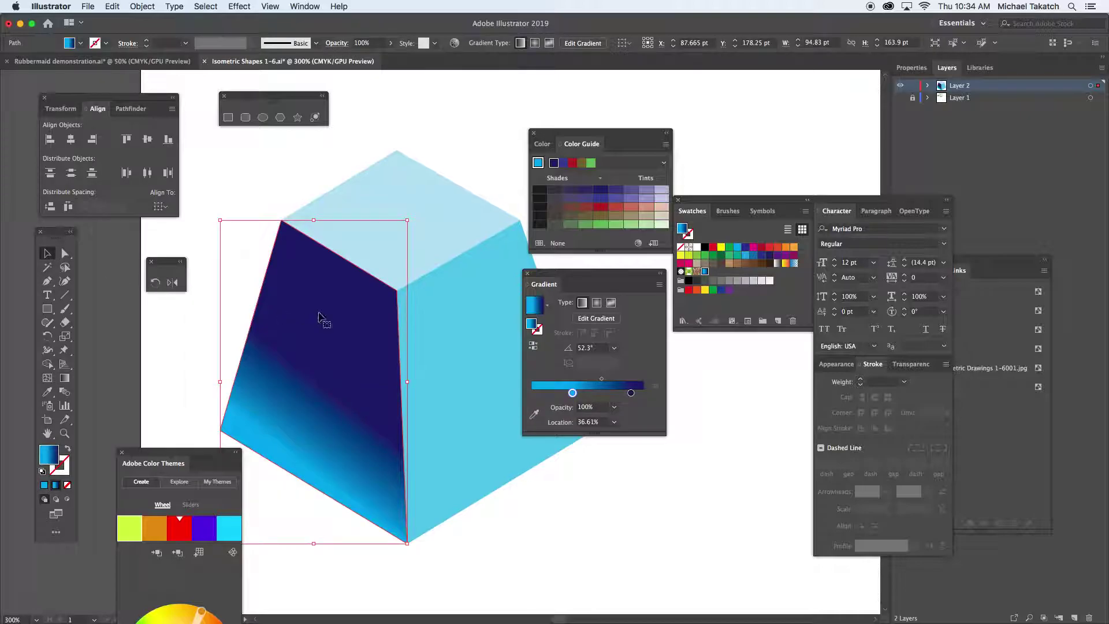
Step: Fill the right face with the saved blue gradient, angled at 106.4° with navy along the top
click(444, 288)
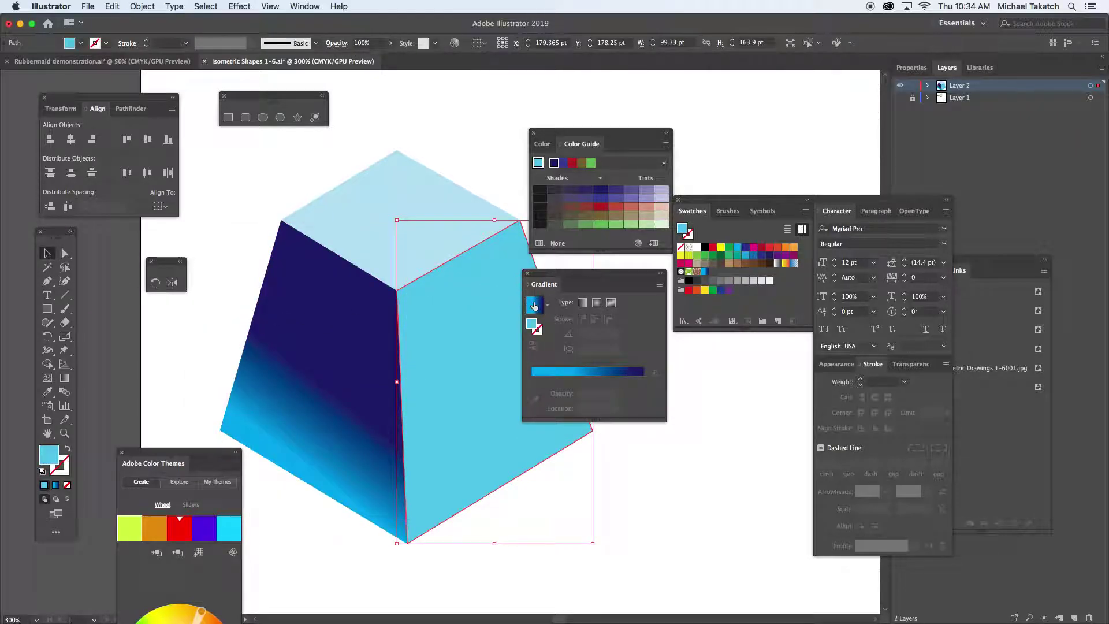
click(705, 272)
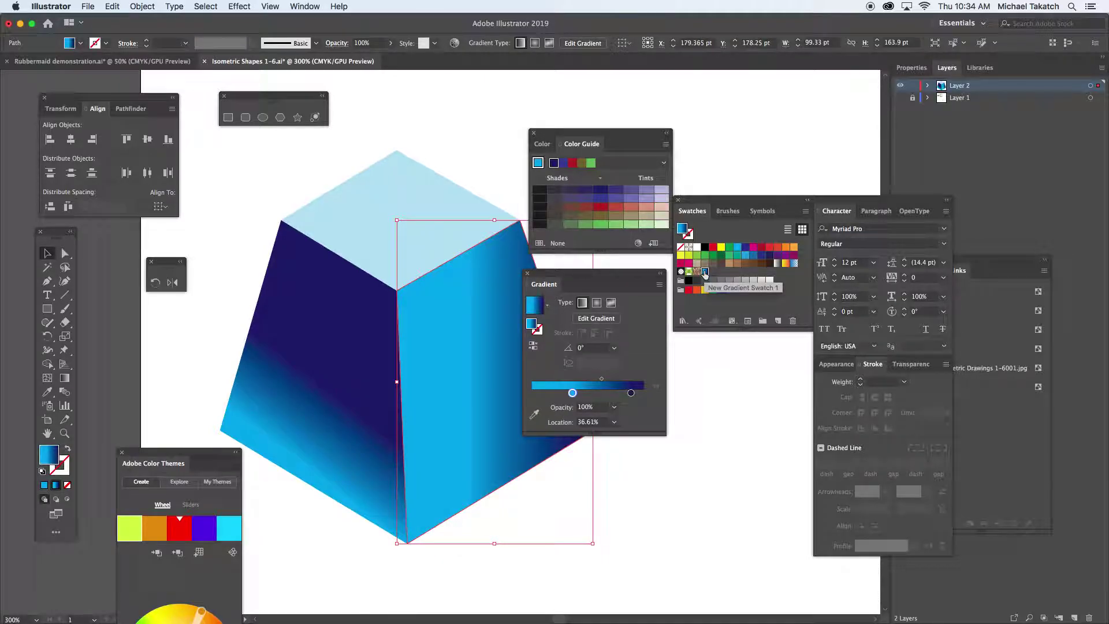
drag(619, 275, 722, 371)
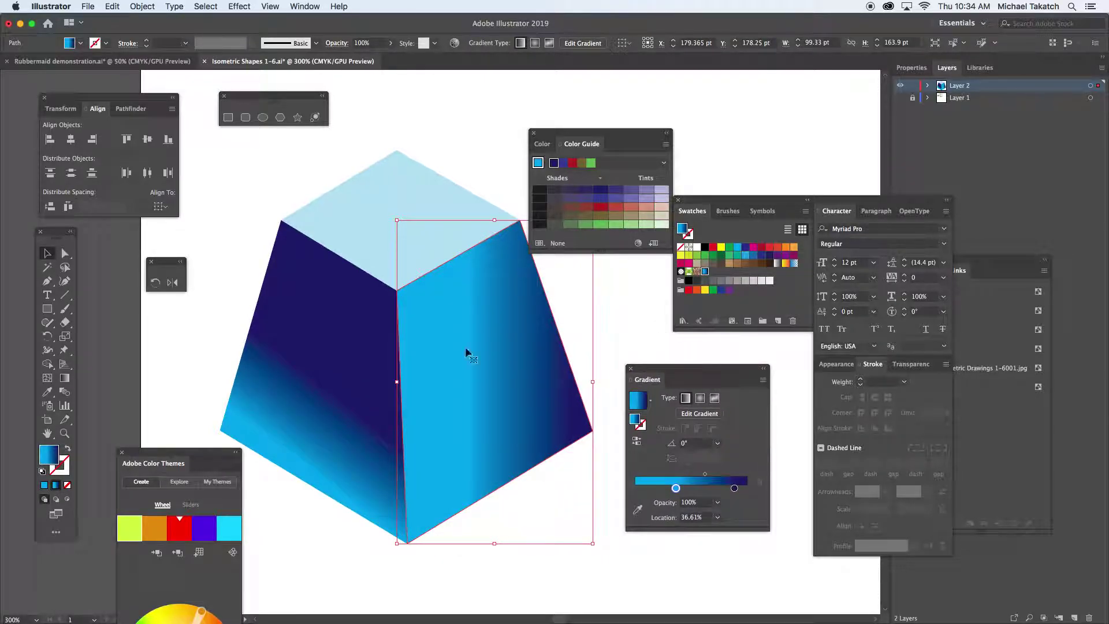
click(71, 378)
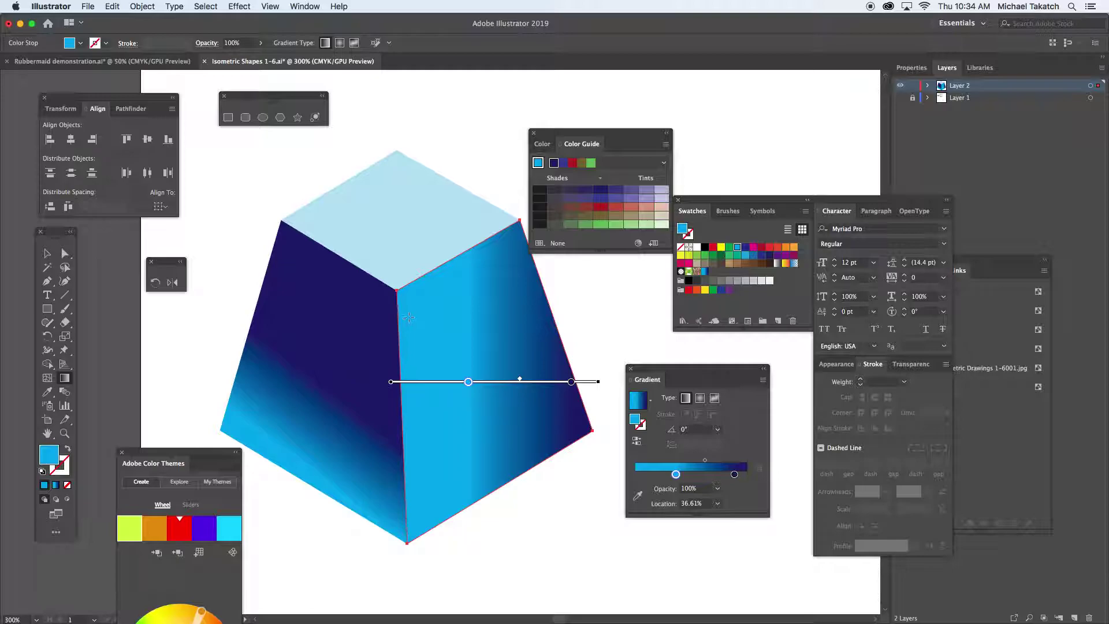
drag(423, 255, 488, 211)
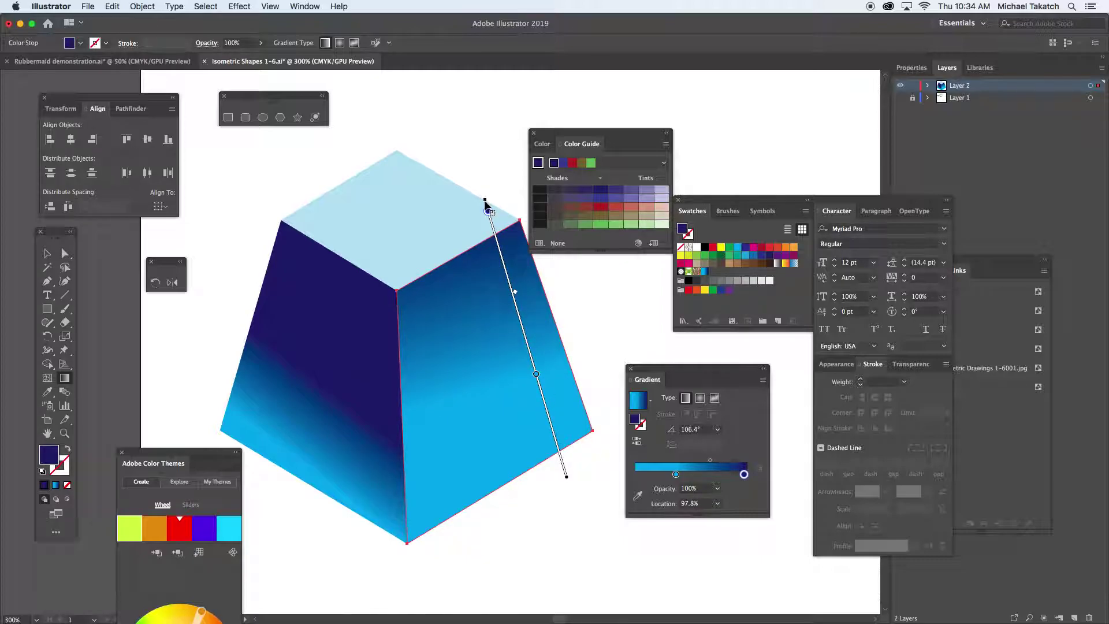
mouse_move(487, 207)
mouse_down()
mouse_move(483, 185)
mouse_move(512, 287)
mouse_up()
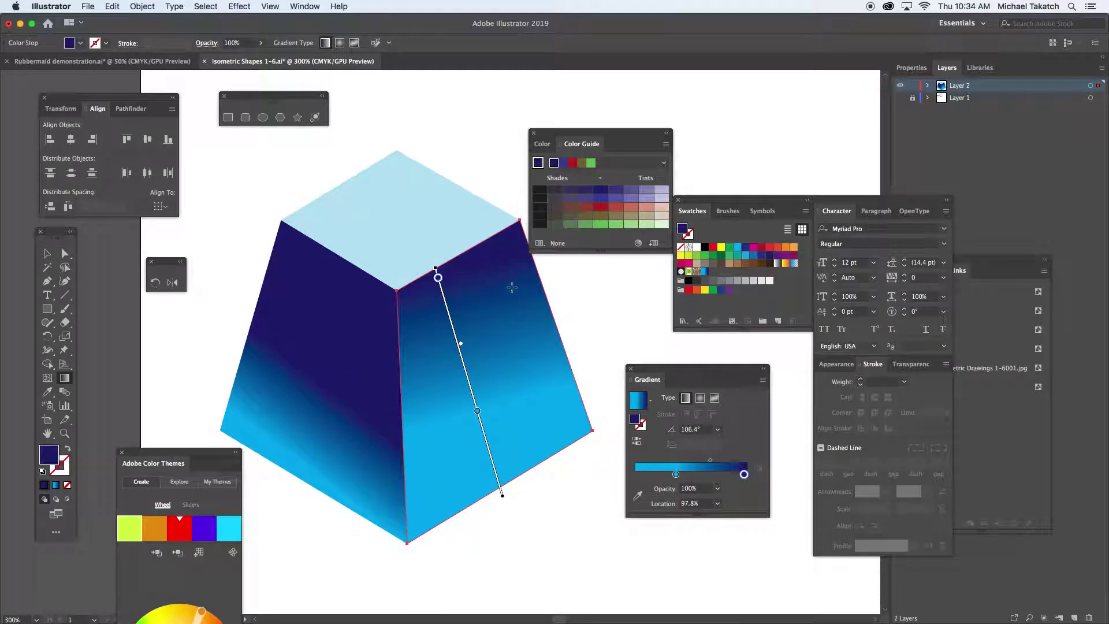
drag(448, 311, 436, 262)
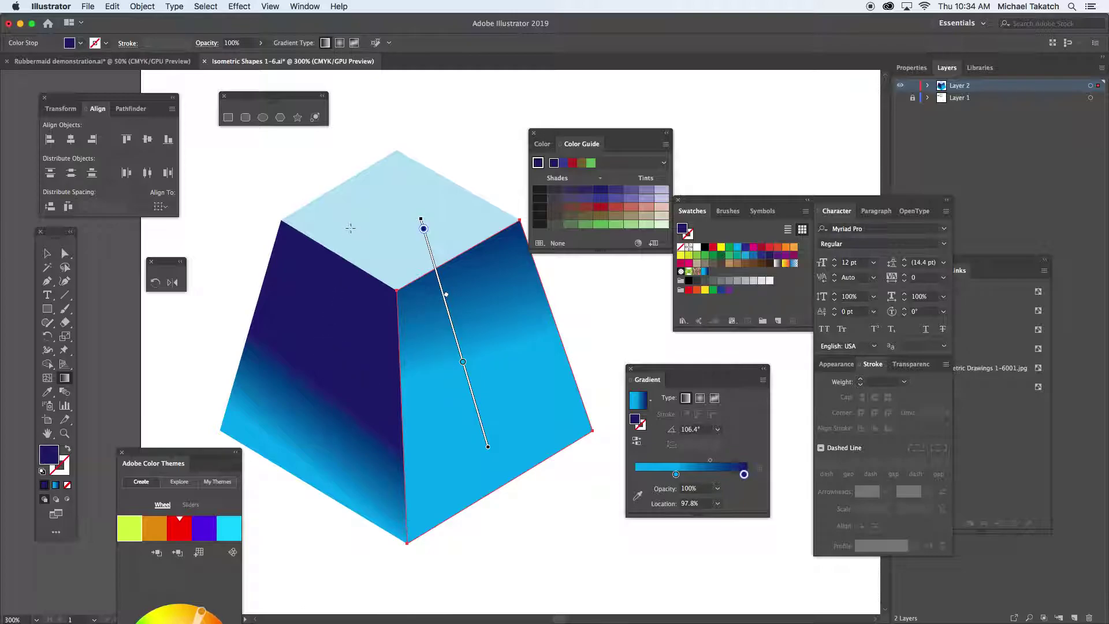
Step: Fill the top face with the blue gradient at -132.3° and adjust its navy end stop
key(v)
click(366, 218)
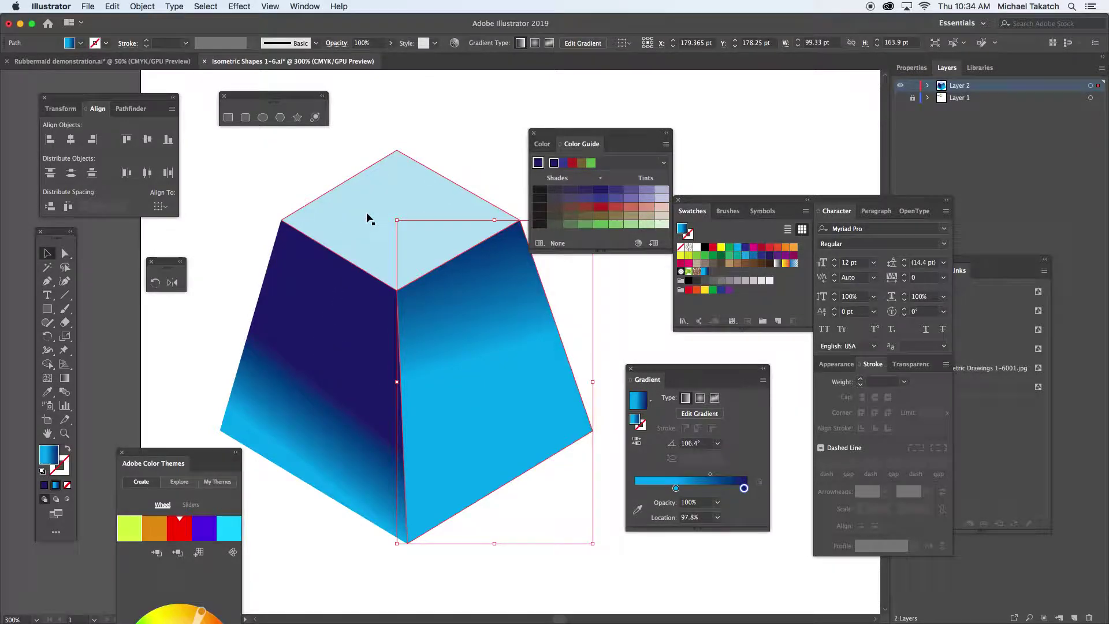
click(704, 271)
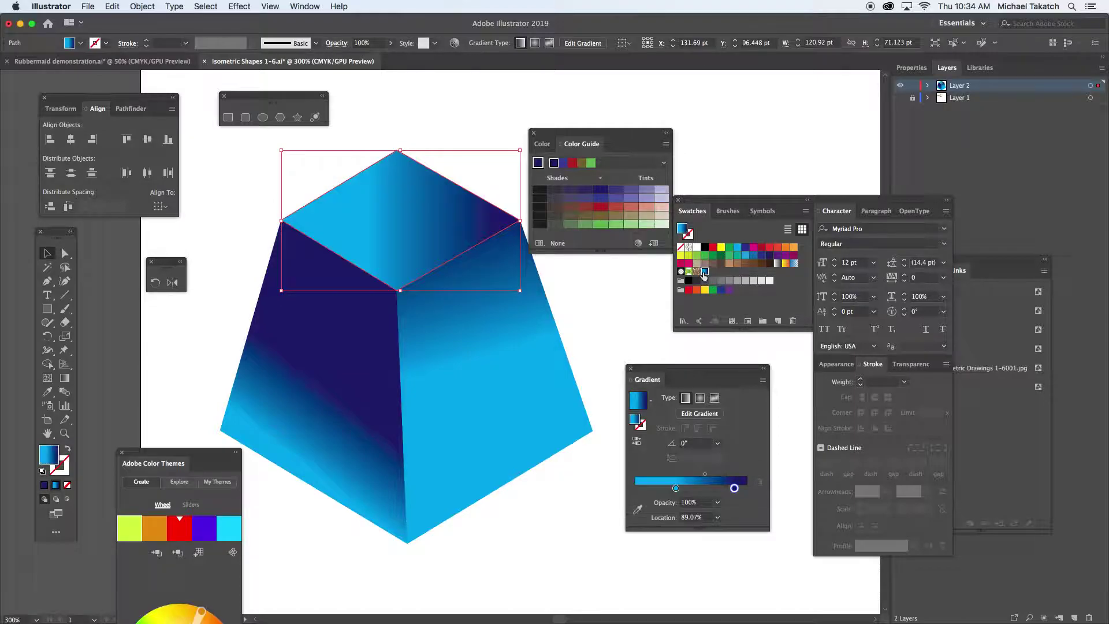
click(65, 377)
mouse_move(434, 166)
mouse_down()
mouse_move(312, 327)
mouse_move(215, 362)
mouse_move(235, 329)
mouse_move(237, 338)
mouse_move(244, 297)
mouse_move(264, 313)
mouse_up()
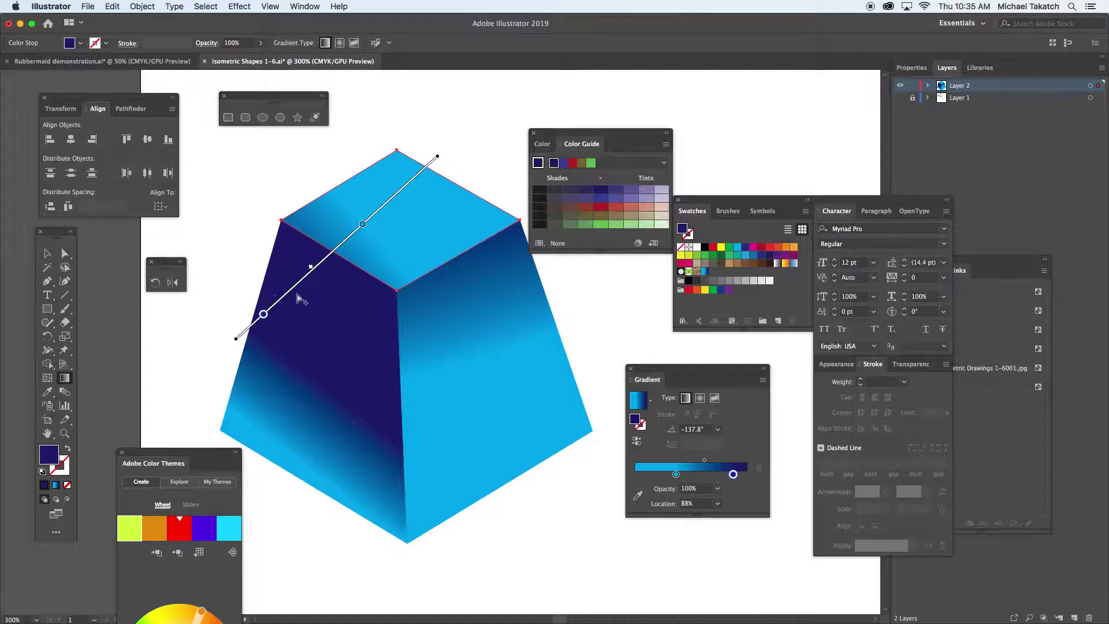
mouse_move(400, 190)
mouse_down()
mouse_move(476, 157)
mouse_move(495, 180)
mouse_move(489, 194)
mouse_up()
mouse_move(450, 147)
mouse_down()
mouse_move(346, 277)
mouse_move(259, 358)
mouse_up()
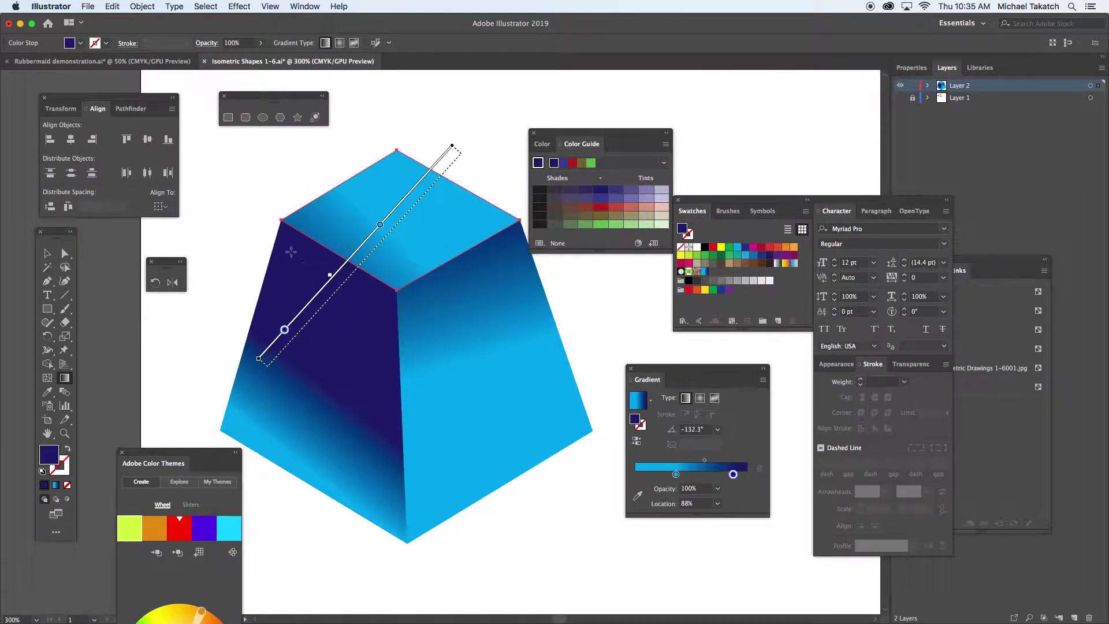
drag(734, 479, 739, 480)
Step: Add a pale blue stop (C 37), remove the navy stop, and move the bright blue stop to 76.4%
click(655, 475)
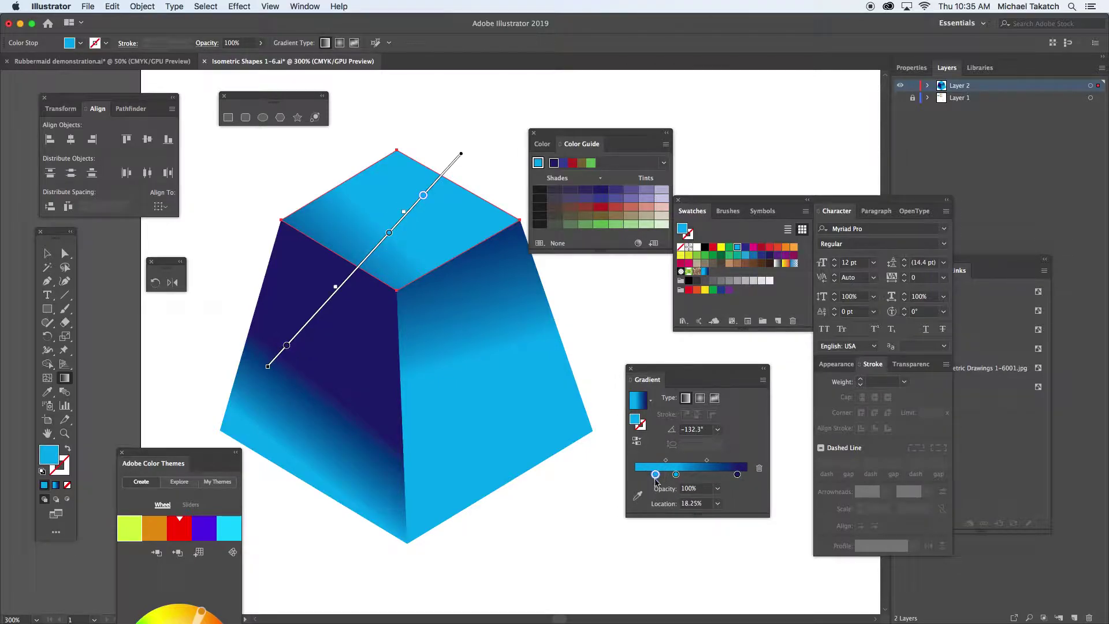
double_click(655, 474)
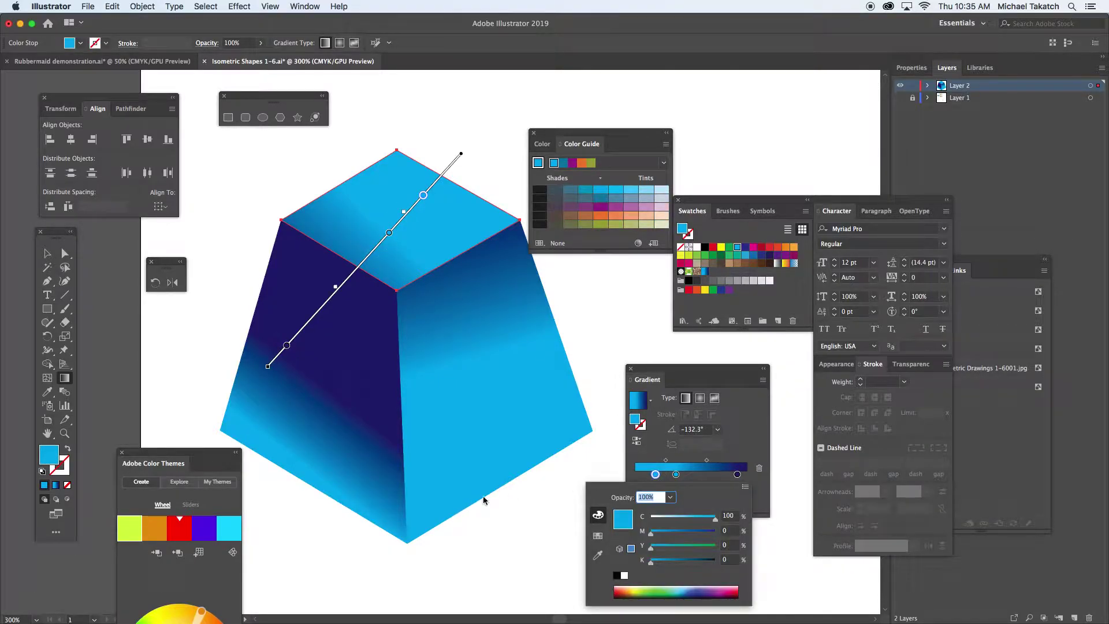
drag(664, 525, 677, 521)
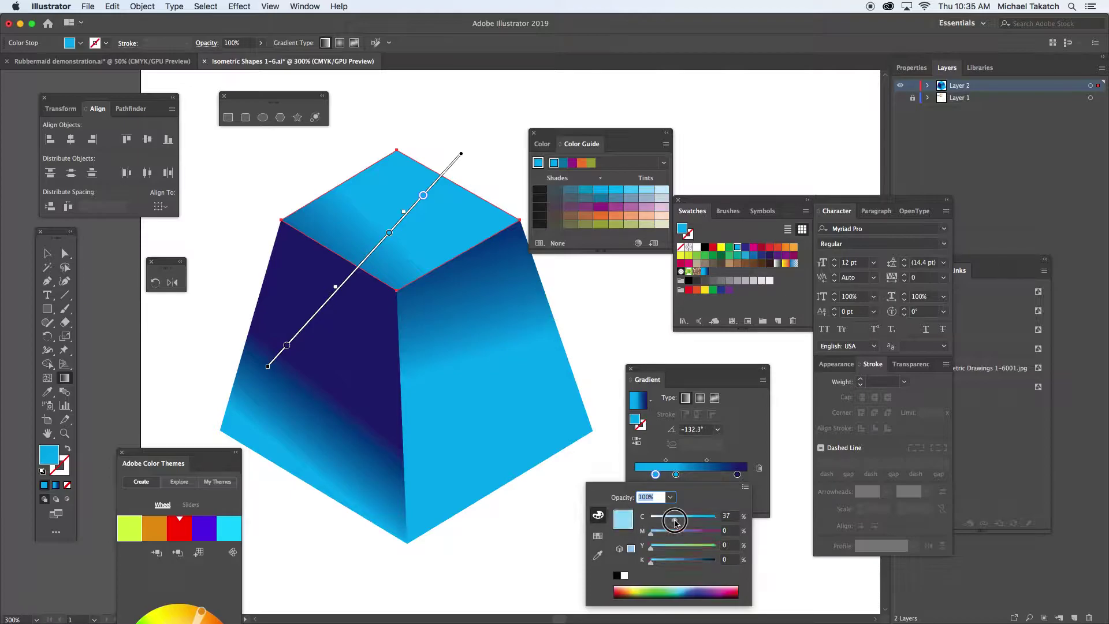
click(737, 475)
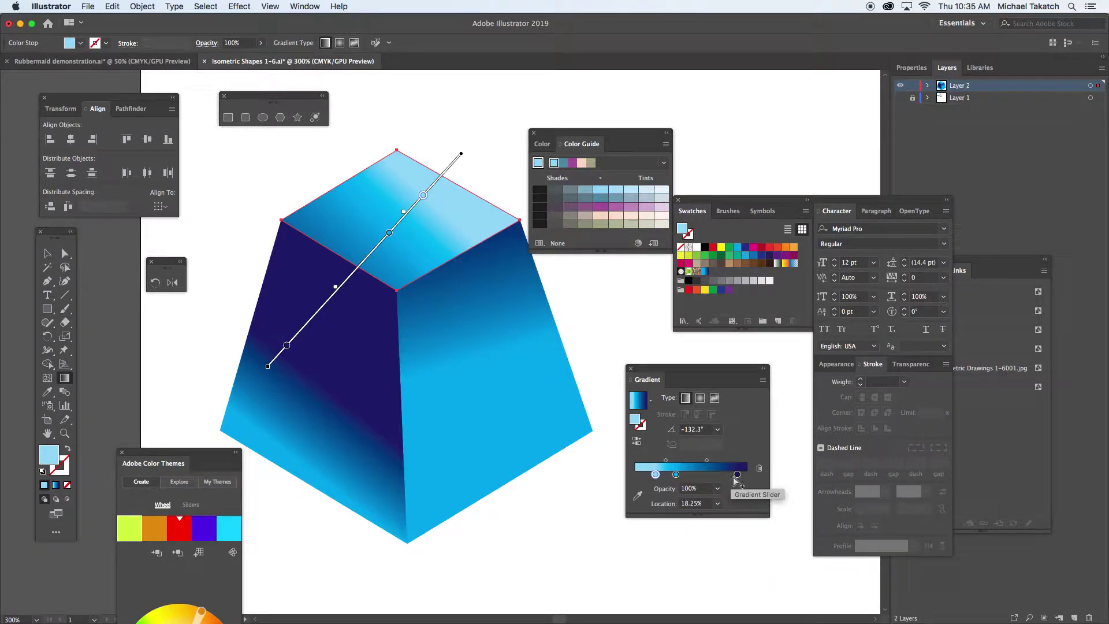
drag(737, 475, 746, 500)
drag(676, 474, 720, 477)
Step: Redraw the top face gradient nearly vertically at 69.4°, shifted up and left
mouse_move(396, 192)
mouse_down()
mouse_move(310, 265)
mouse_move(418, 199)
mouse_move(464, 141)
mouse_up()
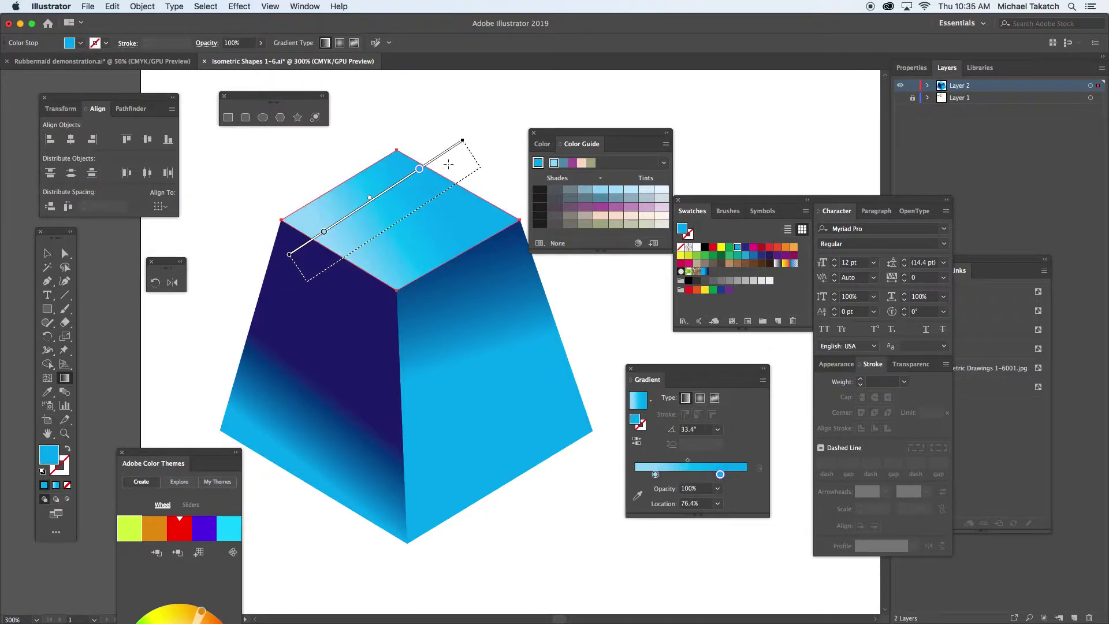
drag(386, 306, 459, 110)
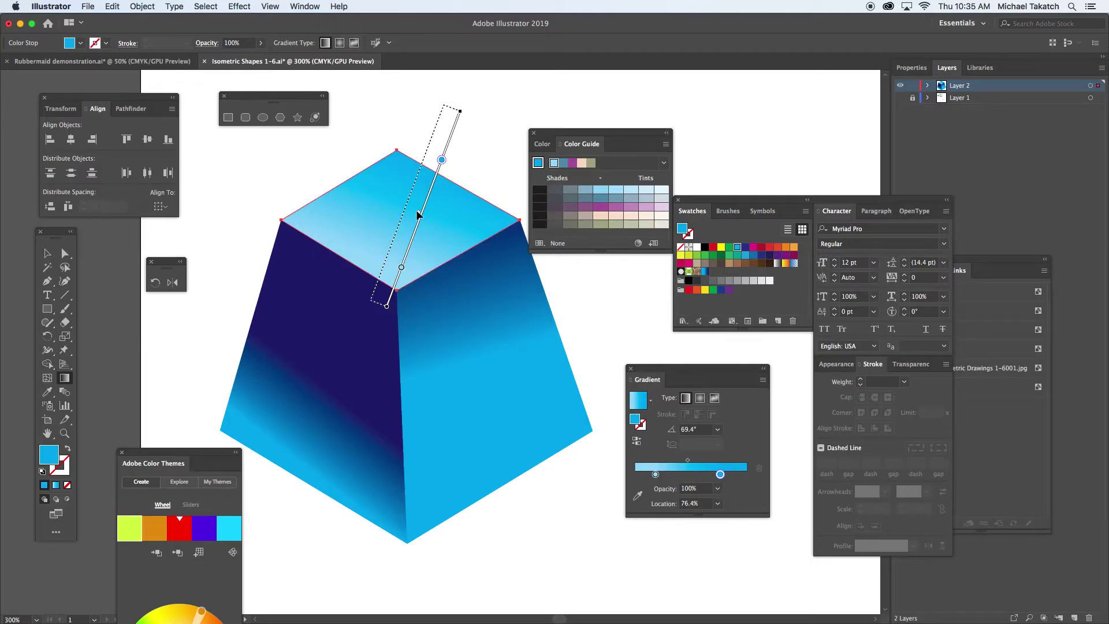
drag(408, 218, 417, 218)
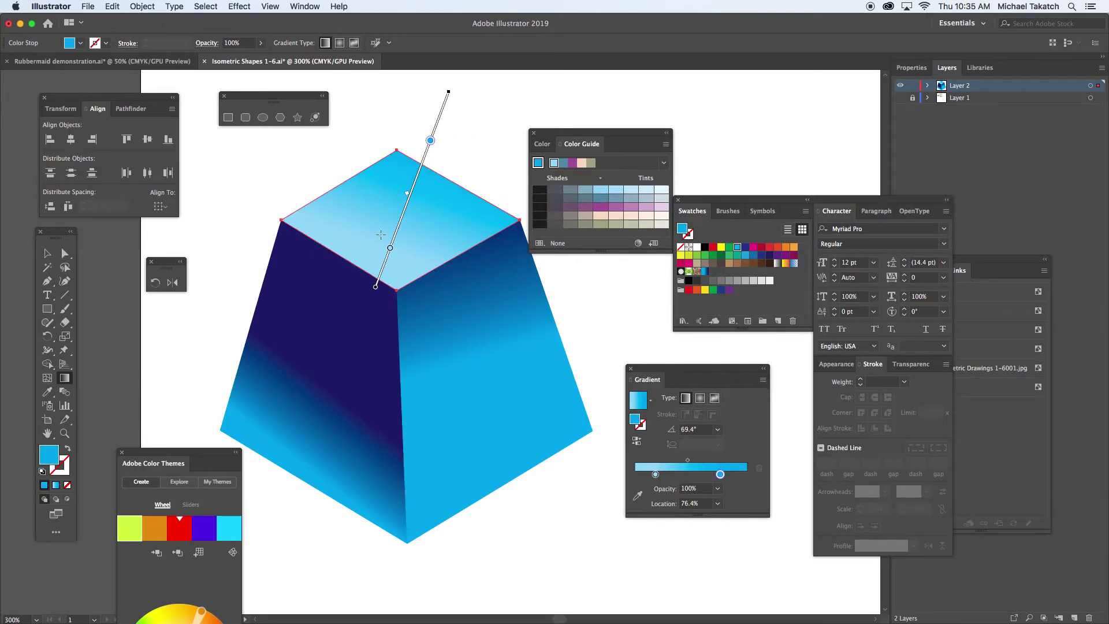
Step: Deselect everything and hide all panels to view the finished pyramid alone
click(47, 253)
click(233, 186)
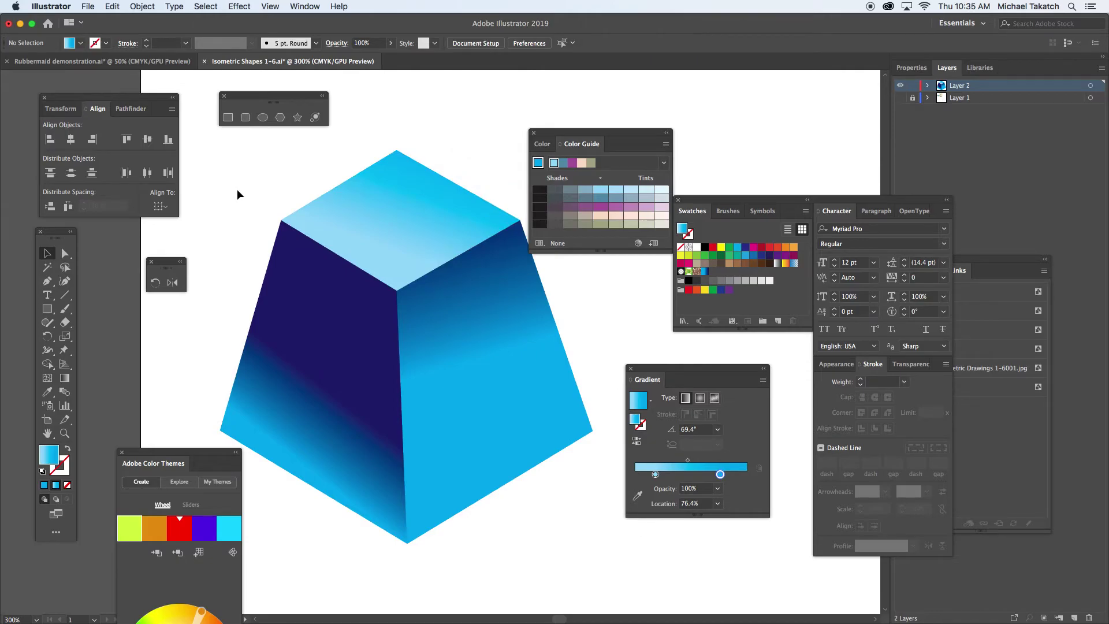
key(Tab)
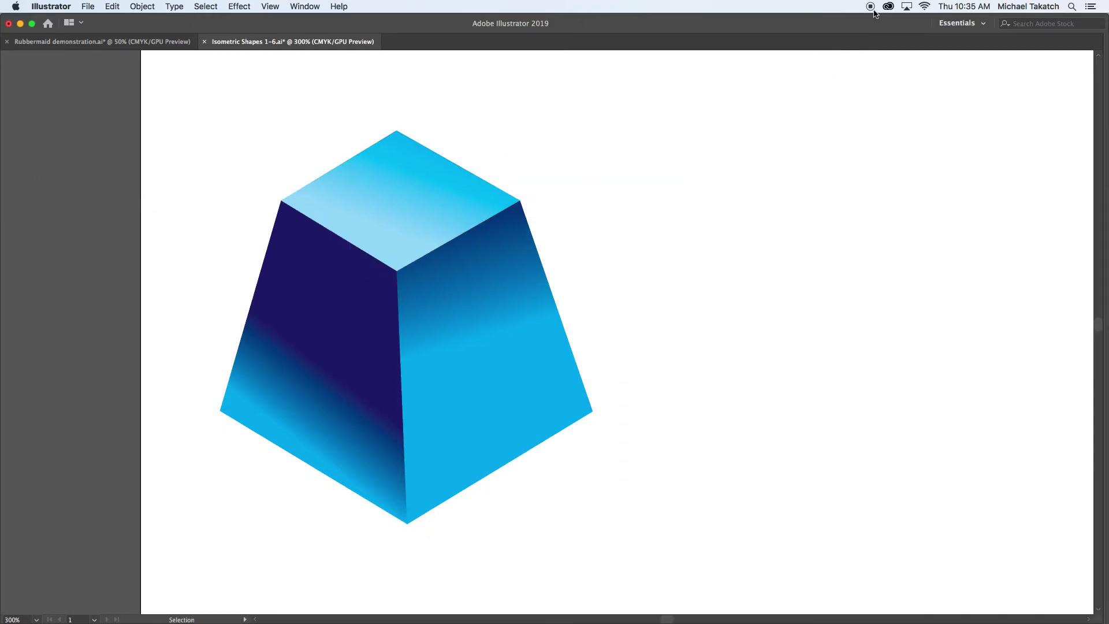